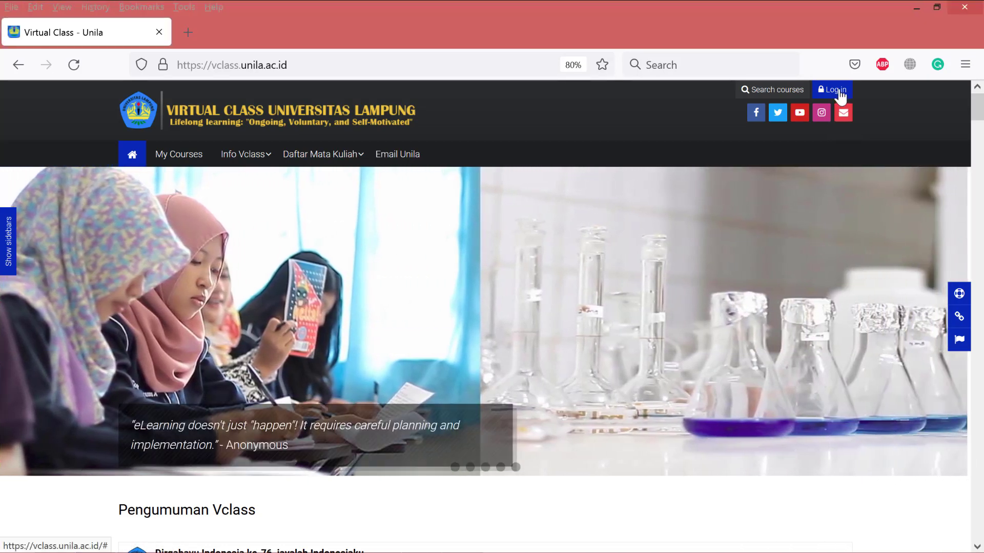
- Log in to VClass Unila with the pre-filled username and password
left_click(832, 90)
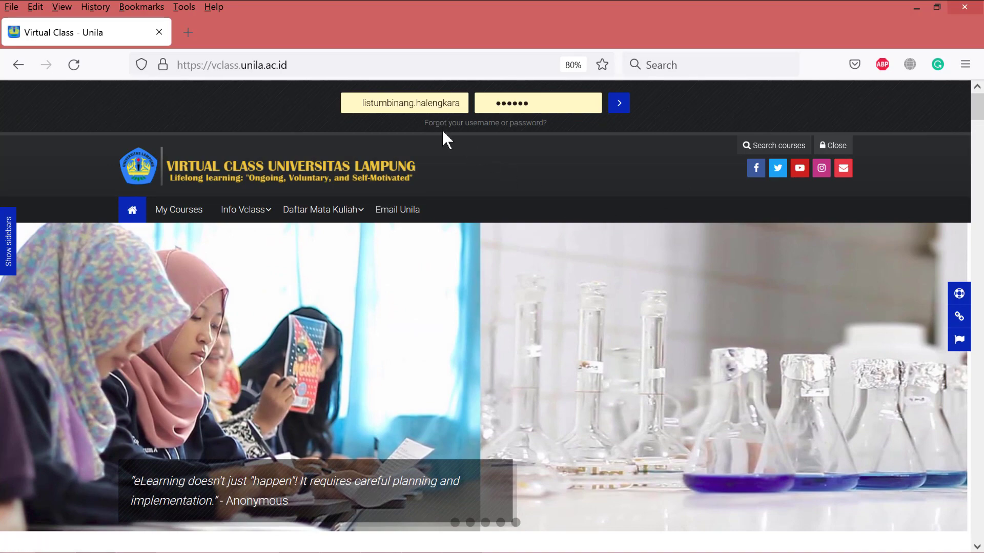
left_click(619, 105)
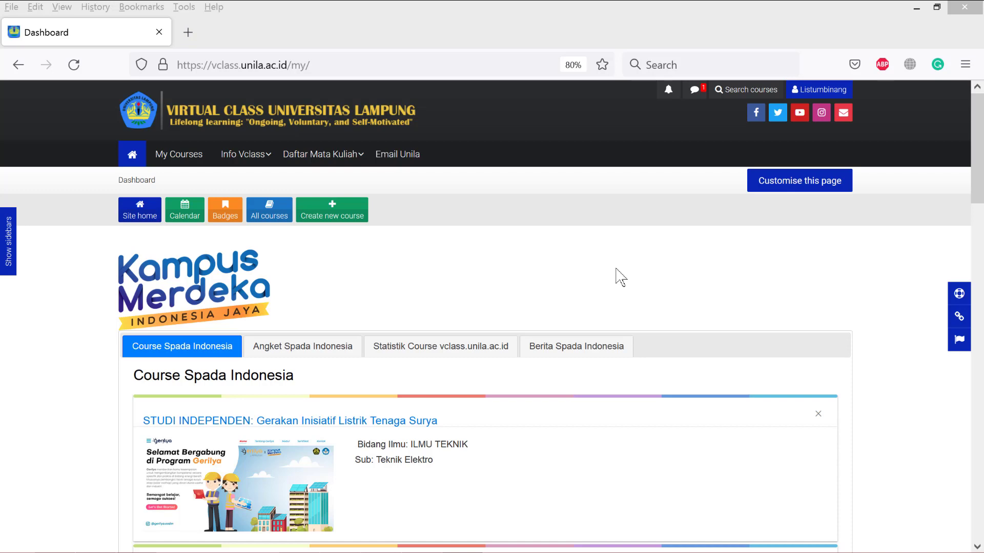
- Scroll through the Dashboard and page forward in Recently accessed courses
left_click(634, 263)
scroll(634, 263, "down", 3)
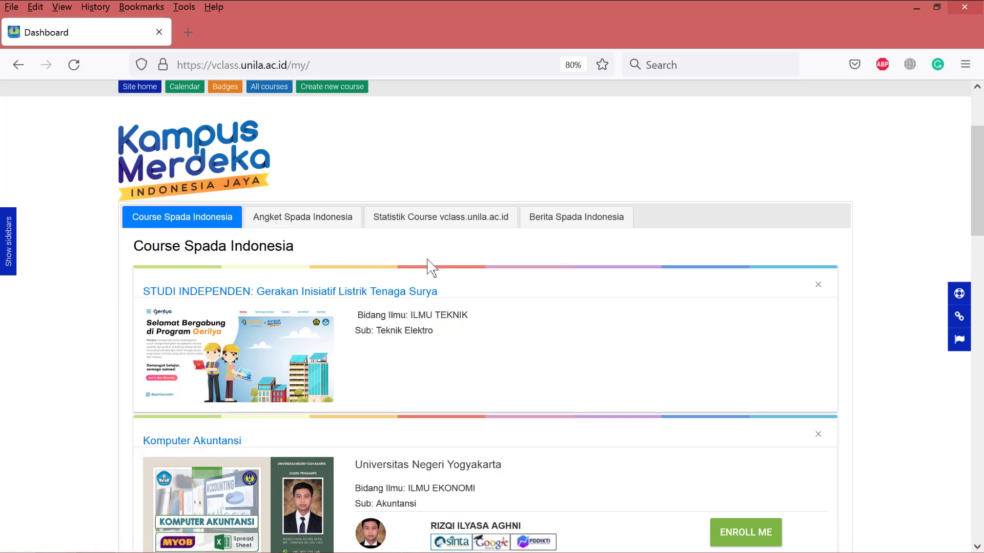
scroll(488, 272, "down", 3)
scroll(487, 272, "down", 6)
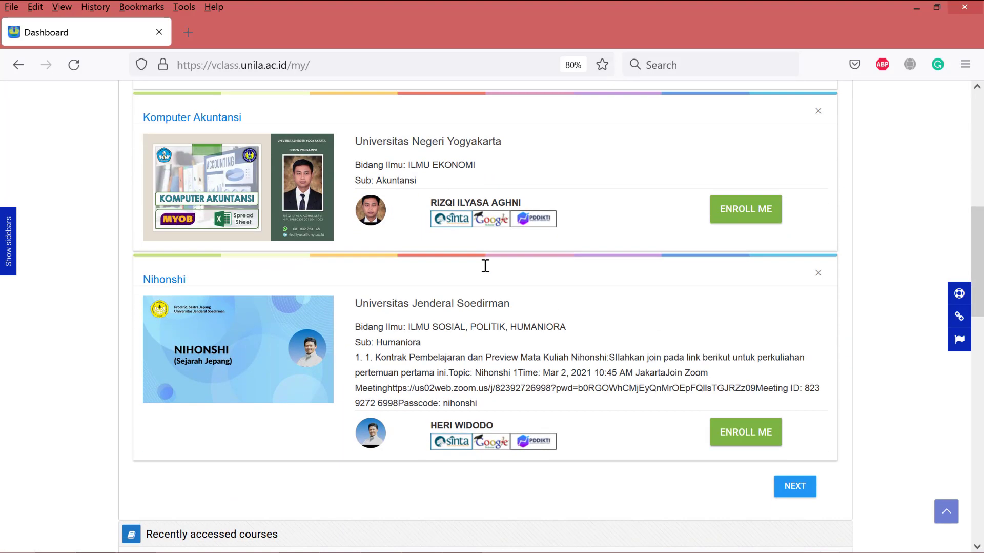
scroll(488, 276, "down", 5)
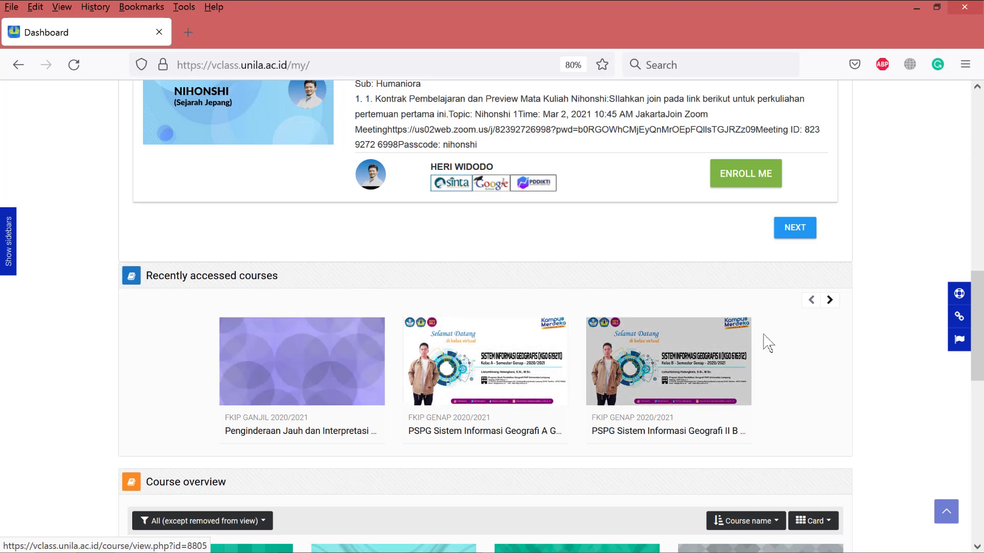
left_click(830, 300)
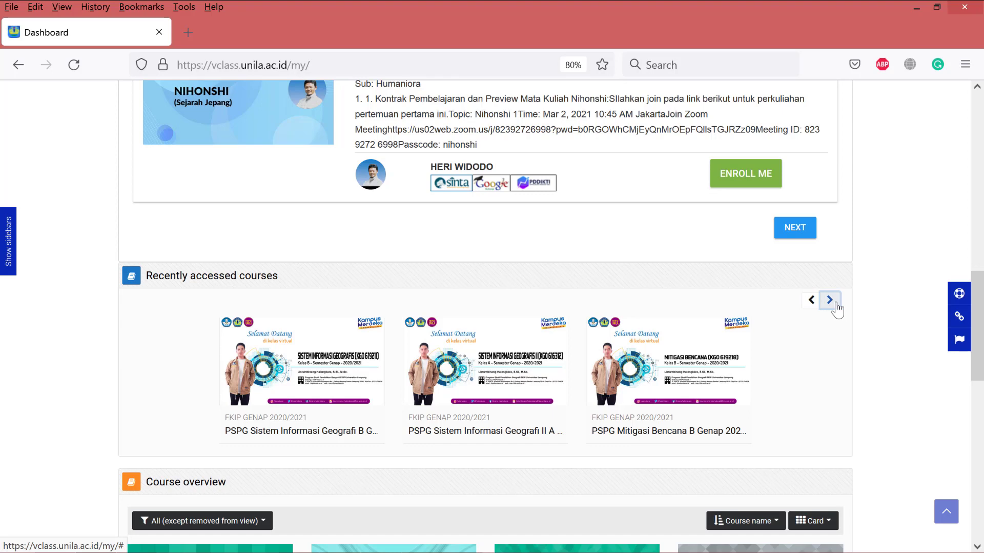
scroll(707, 338, "down", 5)
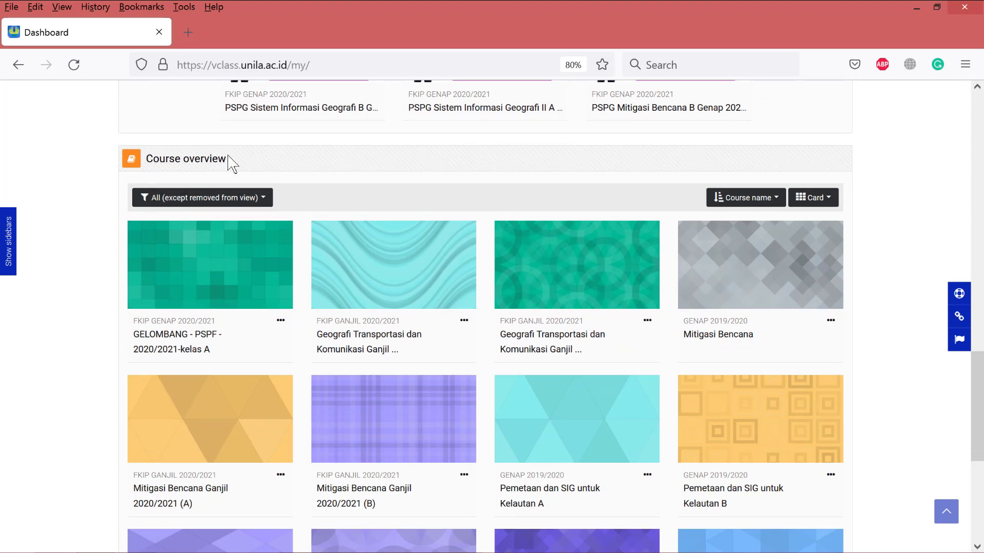
scroll(778, 339, "down", 1)
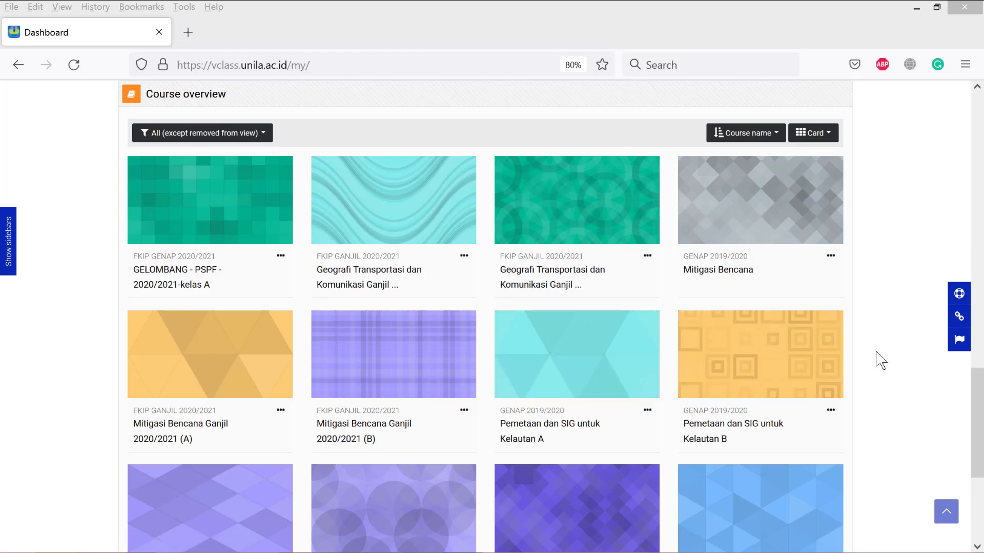
- Return to the top of the Dashboard and start creating a new course
left_click(888, 361)
scroll(895, 362, "up", 5)
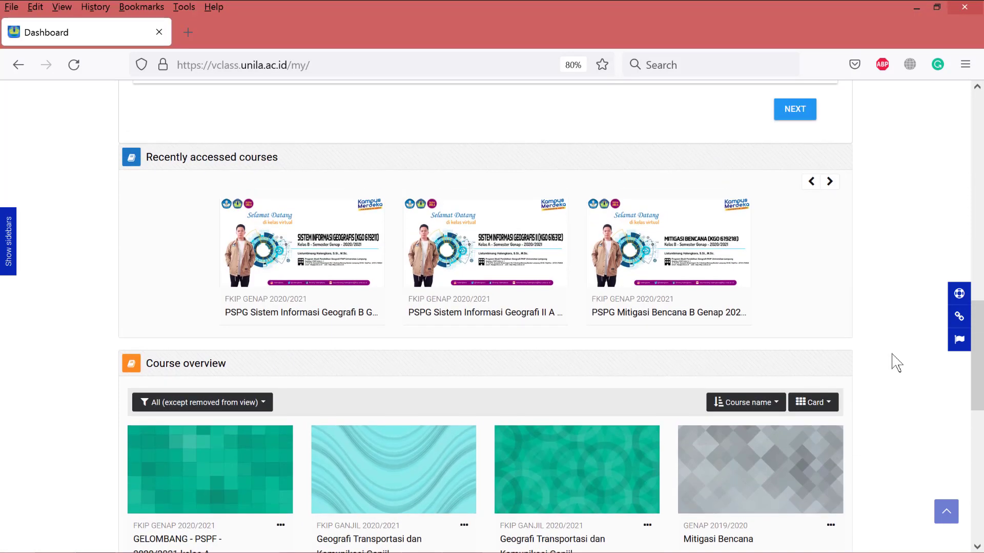
scroll(892, 355, "up", 15)
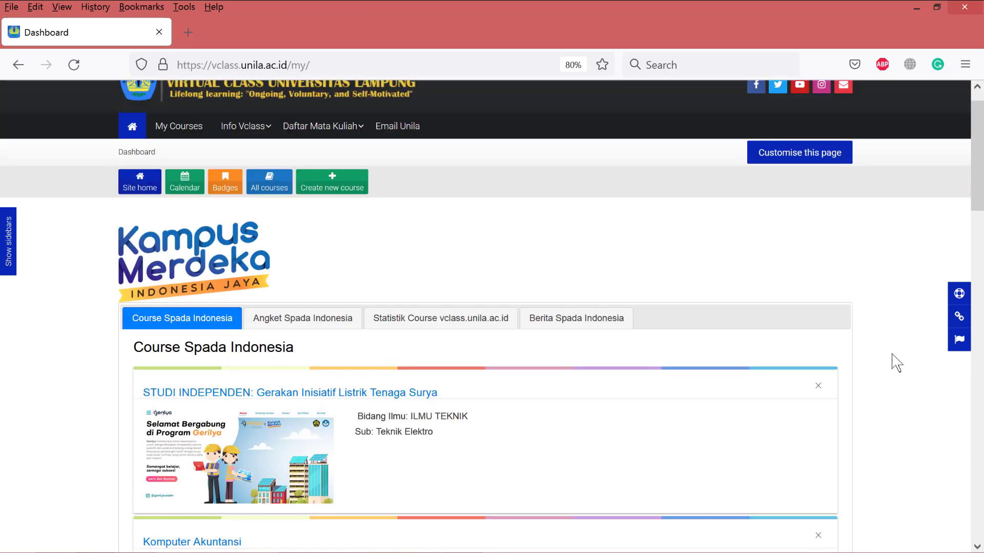
scroll(896, 362, "up", 1)
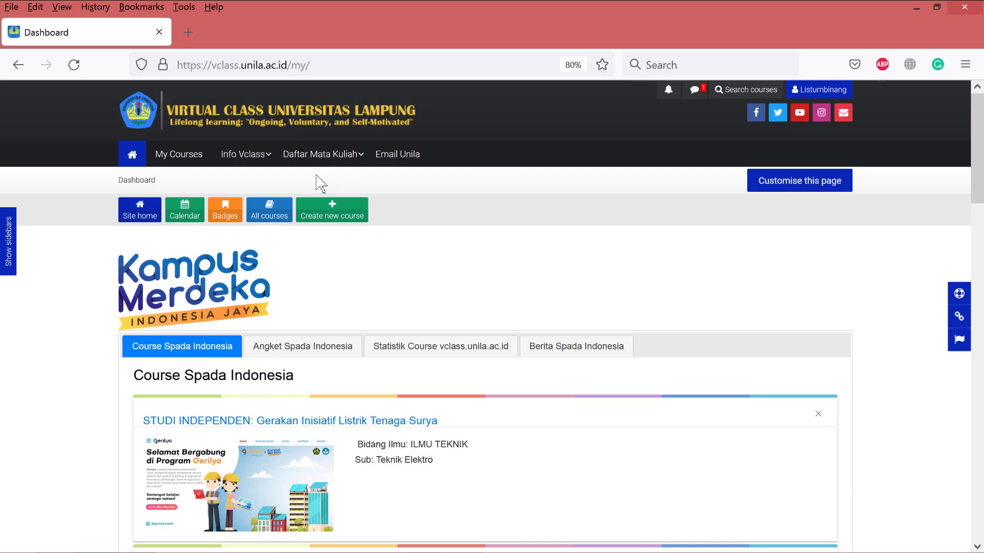
left_click(340, 212)
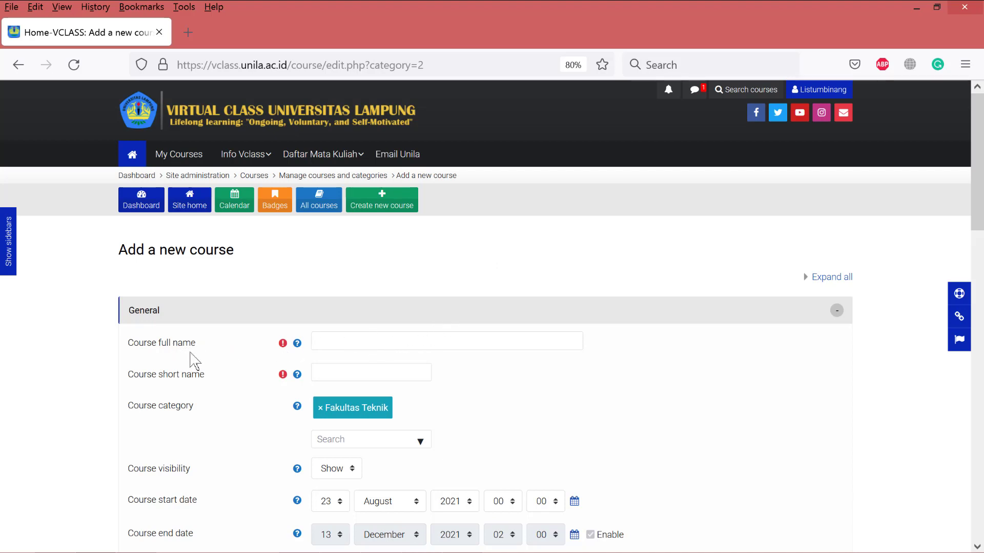
- Place the cursor in the empty Course full name field of the new course form
left_click(347, 343)
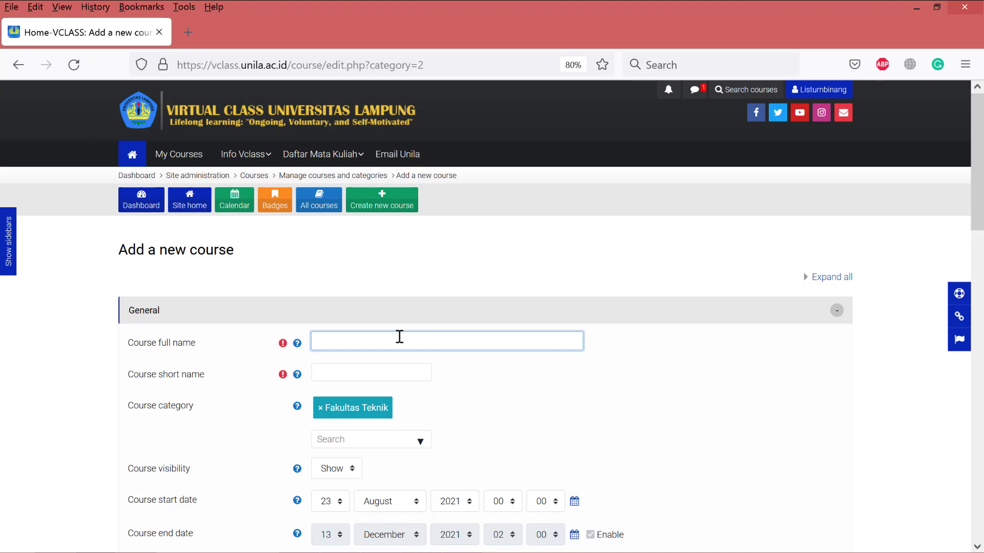
- Enter the full name 'PSPG_Penginderaan Jauh dan Interpretasi Citra_Kelas A_Ganjil_2021/2022' and select it for copying
type("Penginderaan Jauh dan Interpretasi Citra")
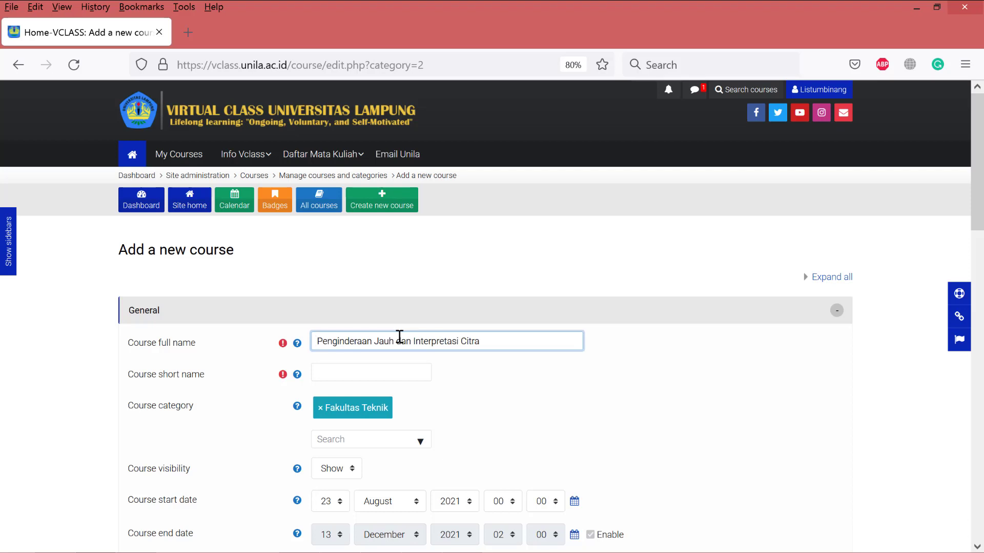
type("PSP")
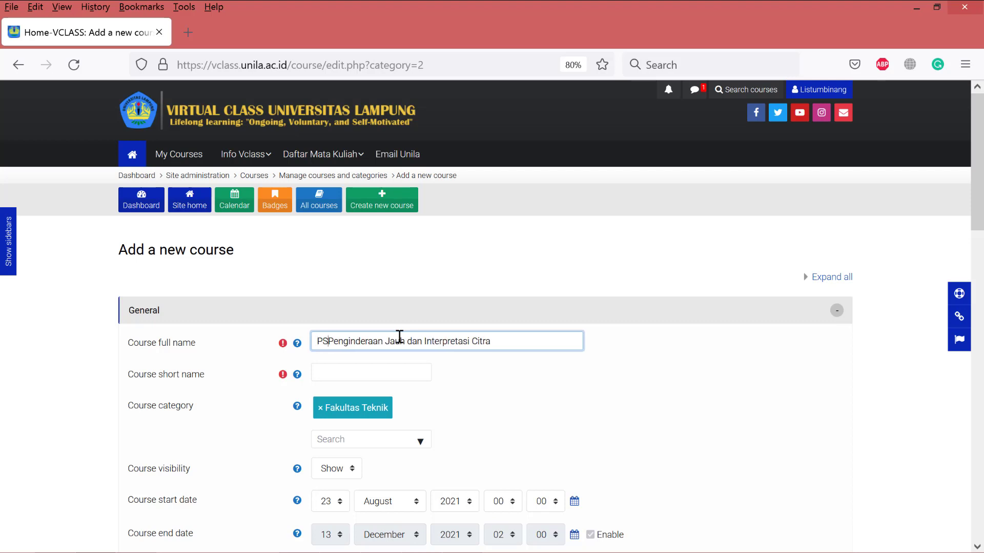
type("G")
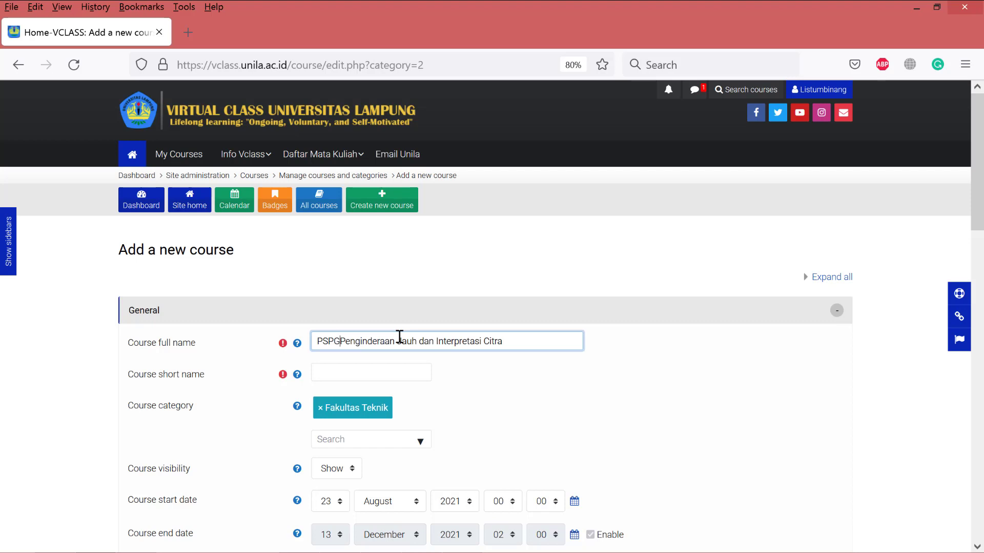
type("_")
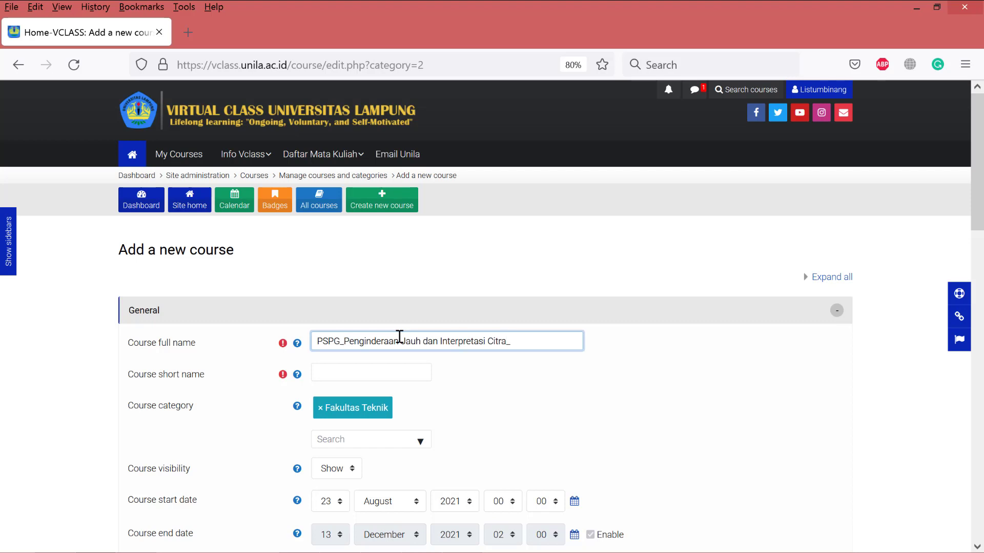
type("Kelas A")
key("Left")
type("_")
type("Ganjil_2021")
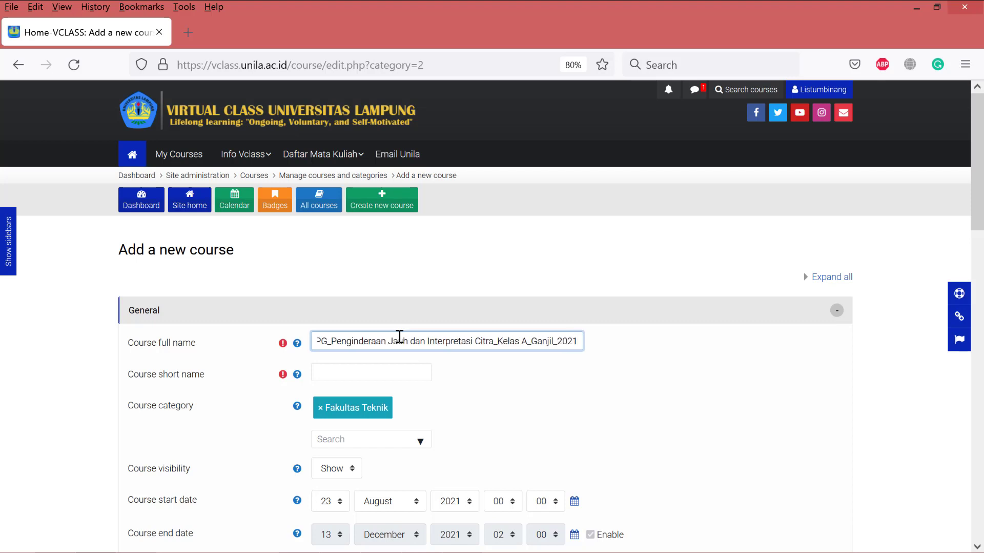
type("/2022")
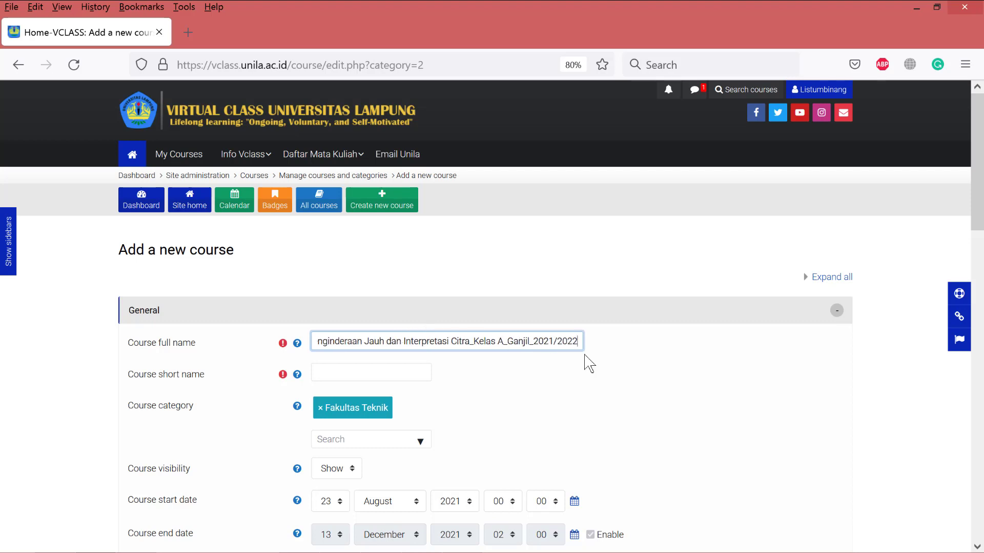
left_click_drag(577, 341, 191, 321)
key("ctrl+c")
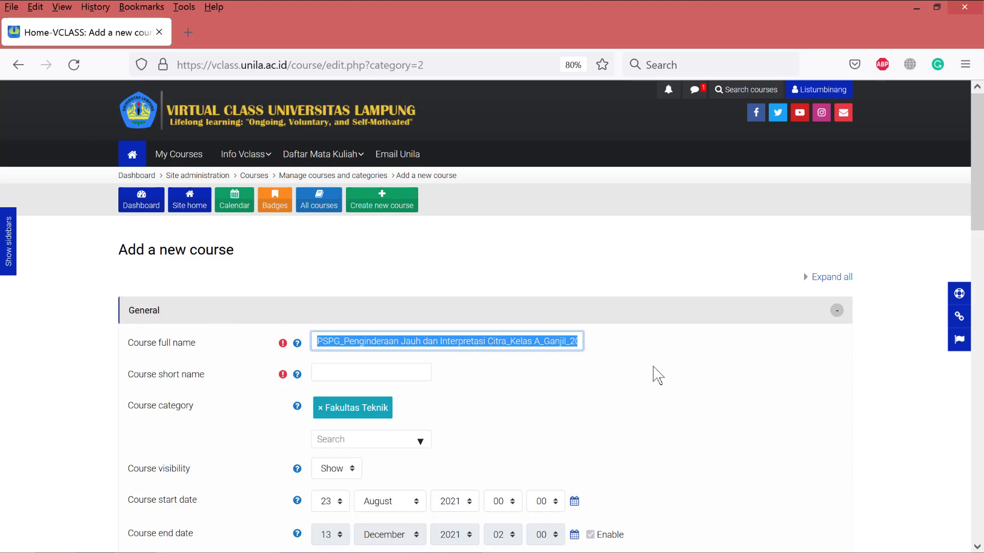
- Paste the full name as short name, abbreviating it to 'PSPG_PJIC_Kelas A_Ganjil_2021/2022'
left_click(345, 373)
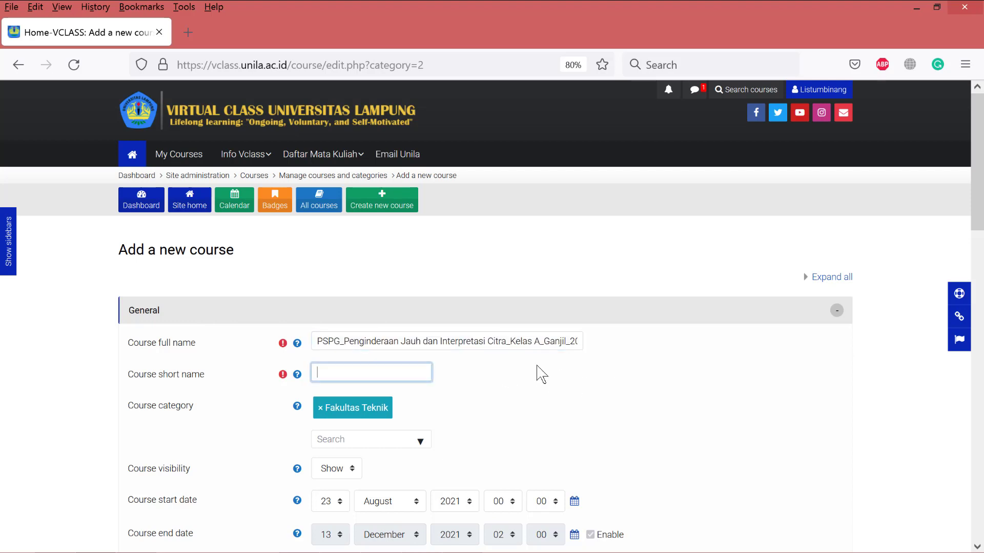
key("ctrl+v")
key("Left")
key("Left")
key("Left")
key("Left")
key("Left")
key("Left")
key("Left")
key("Left")
key("Left")
key("Left")
key("Left")
key("Left")
key("Left")
key("Left")
key("Left")
key("Left")
key("Left")
key("Left")
key("Left")
key("Left")
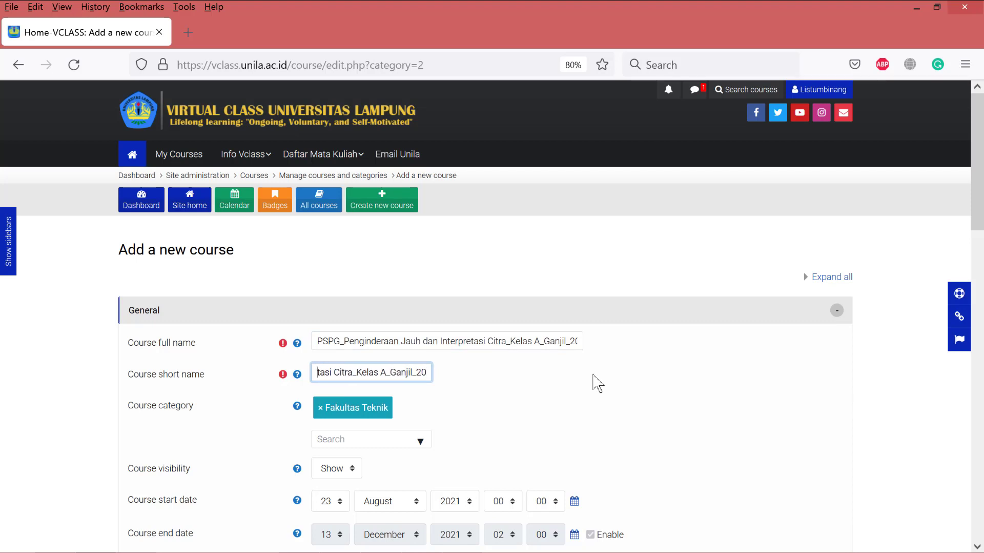
key("Left")
key("Left")
key("Left")
key("Left")
key("Left")
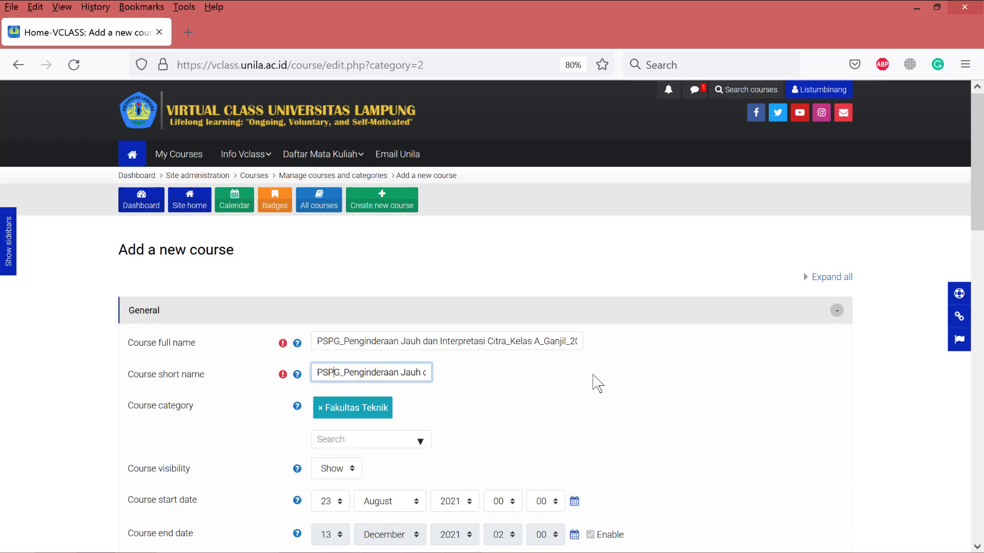
key("shift+Right")
key("shift+Right")
key("shift+Right")
key("shift+Right")
key("shift+Right")
key("shift+Right")
key("shift+Right")
key("shift+Right")
key("shift+Right")
key("shift+Right")
key("shift+Right")
key("shift+Right")
key("shift+Right")
key("shift+Right")
key("shift+Right")
key("shift+Right")
key("shift+Right")
key("shift+Right")
key("shift+Right")
key("shift+Right")
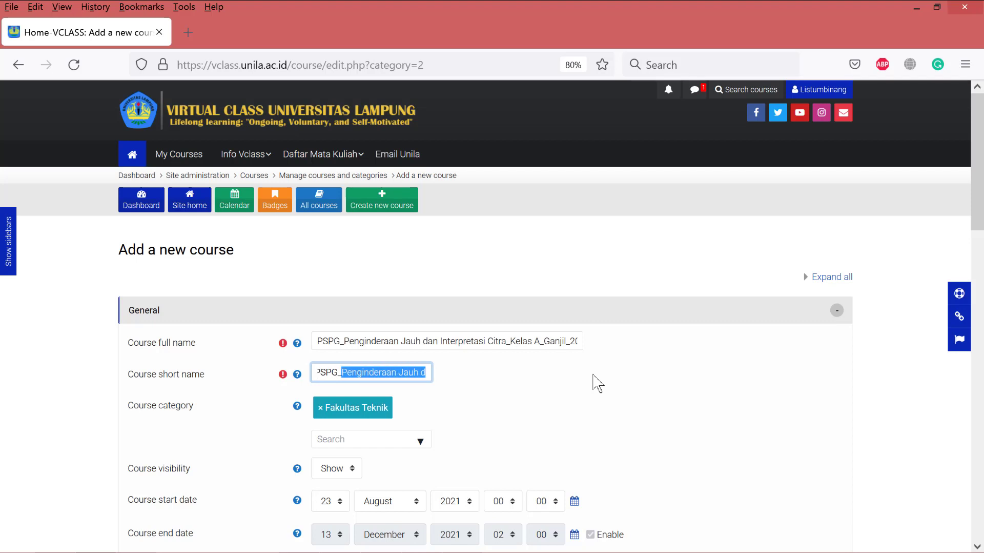
key("shift+Right")
key("shift+Right")
key("shift+Right")
key("shift+Right")
key("shift+Right")
key("shift+Right")
key("shift+Right")
key("shift+Right")
key("shift+Right")
key("shift+Right")
key("shift+Right")
key("shift+Right")
key("shift+Right")
key("shift+Right")
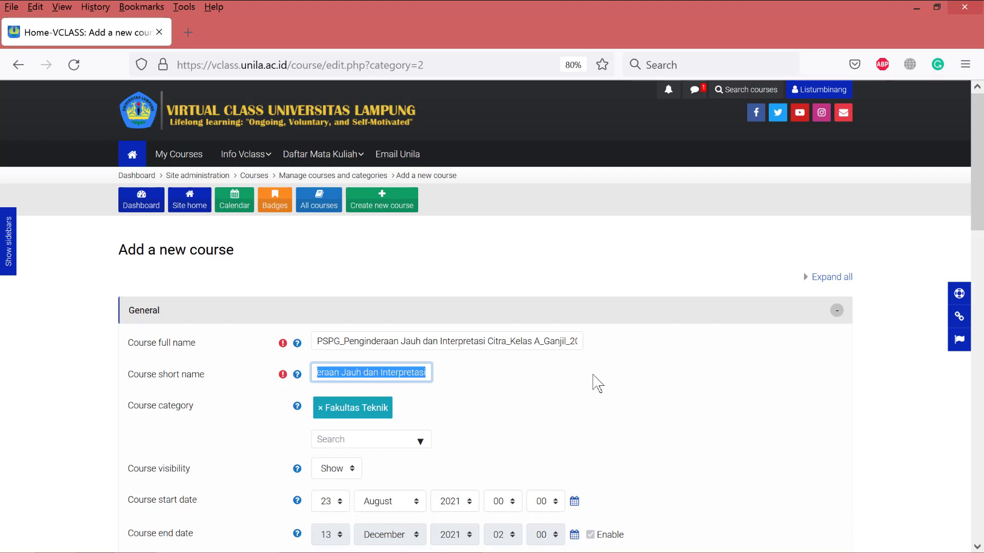
key("shift+Right")
key("shift+Right")
key("shift+Right")
key("shift+Left")
key("shift+Left")
key("shift+Left")
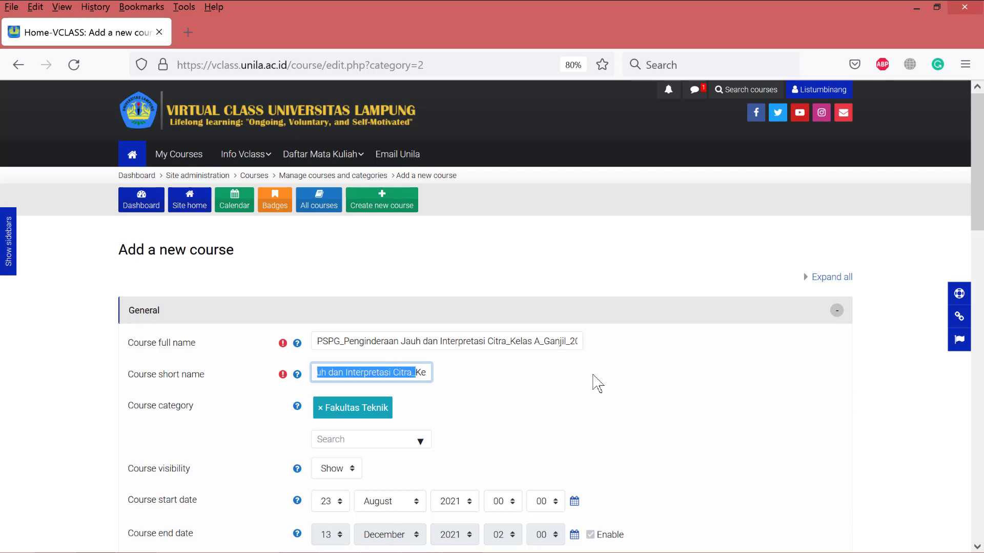
type("UIC")
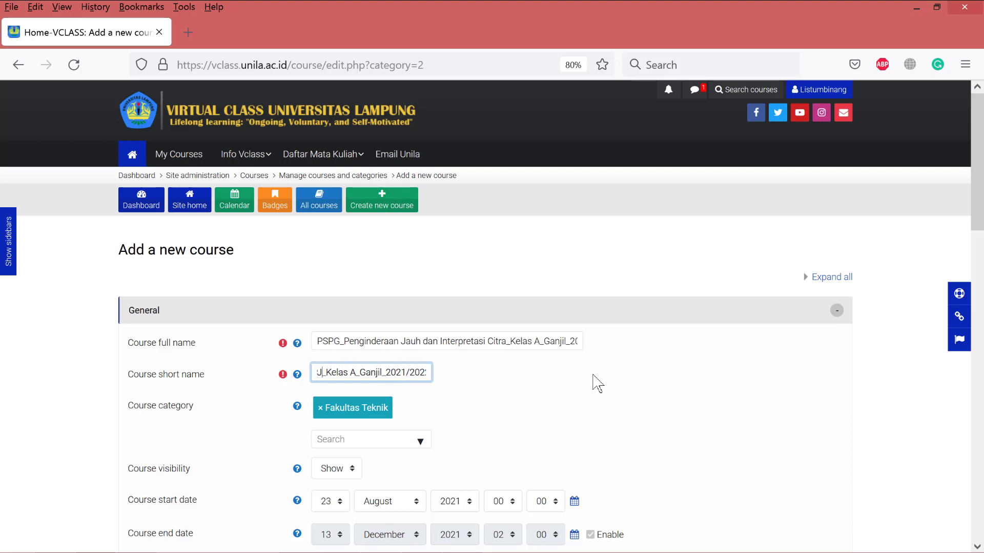
key("Left")
key("Left")
key("Left")
key("Left")
key("Left")
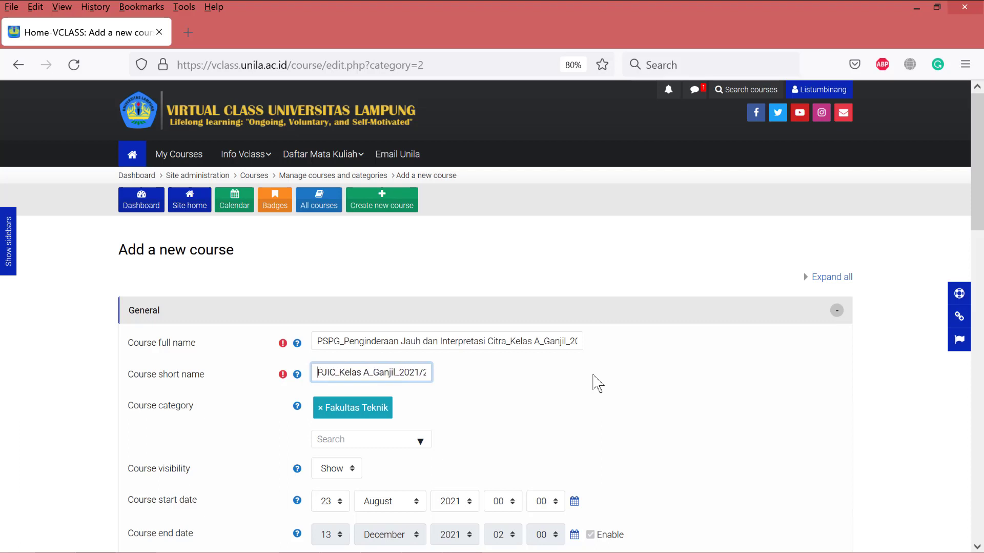
key("Right")
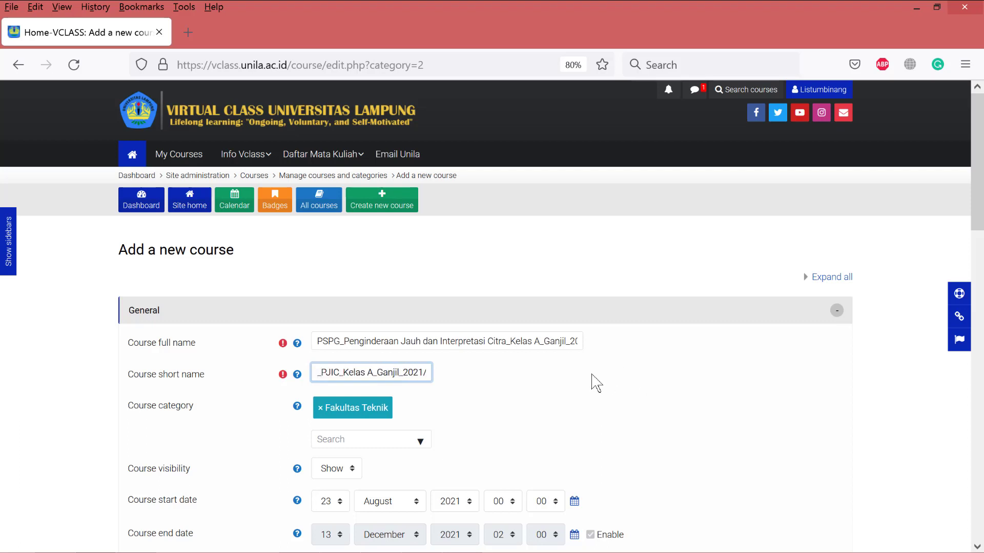
scroll(518, 386, "down", 1)
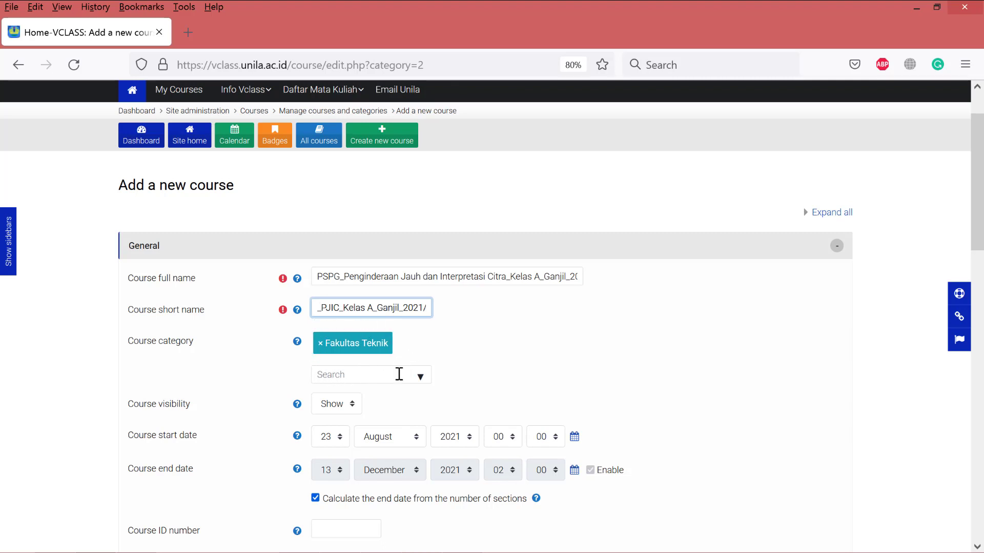
- Replace the Fakultas Teknik category with Fakultas KIP / FKIP GANJIL 2021/2022
left_click(321, 345)
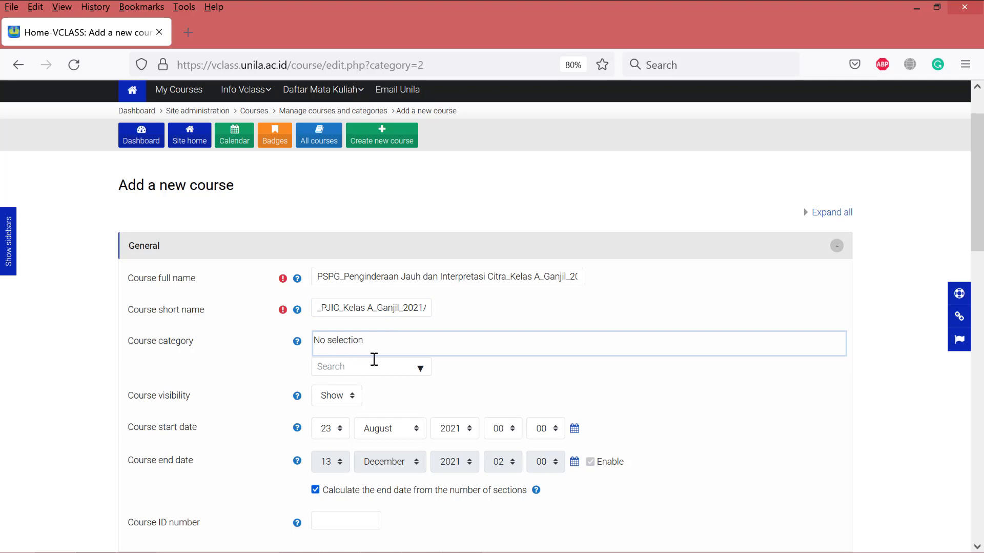
left_click(421, 369)
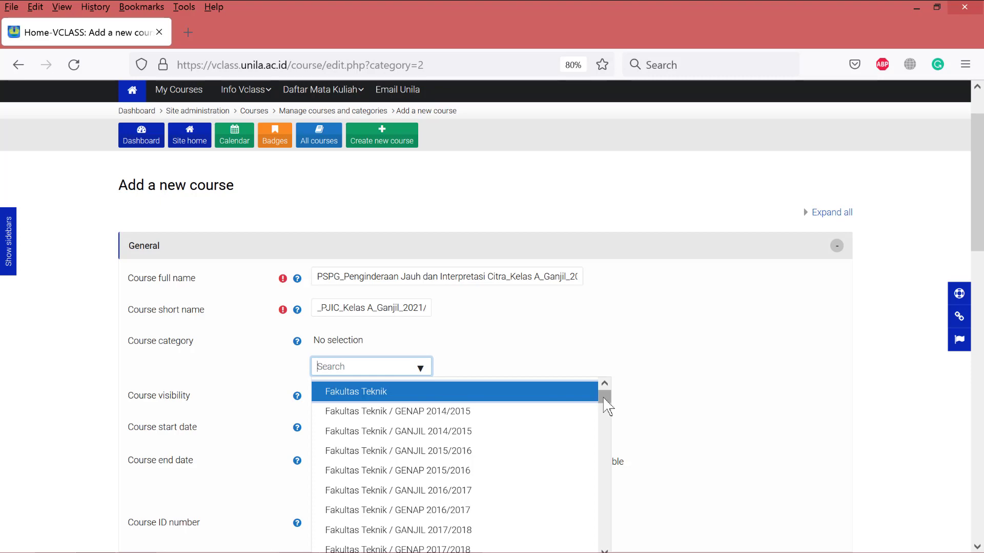
left_click_drag(605, 397, 606, 411)
scroll(748, 390, "down", 3)
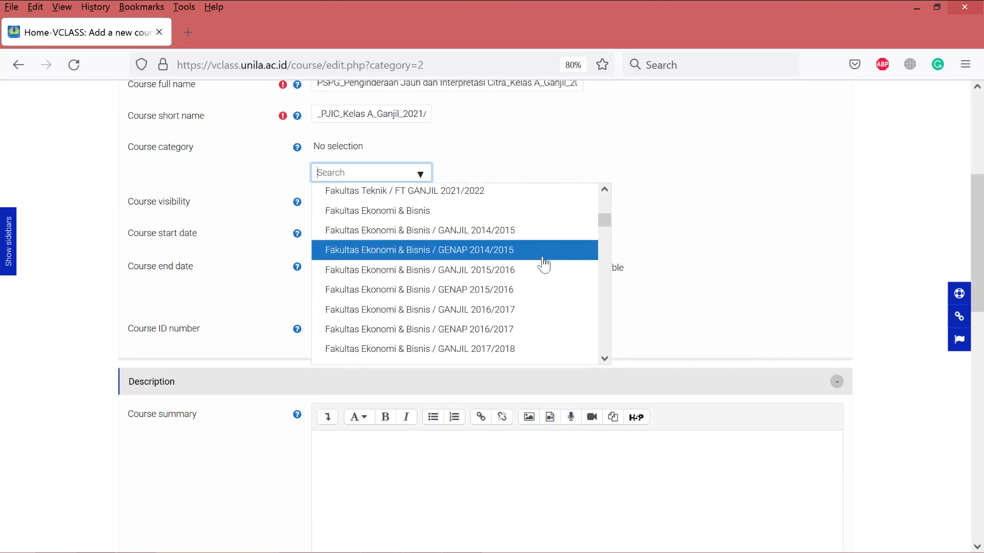
scroll(539, 266, "down", 6)
scroll(520, 278, "down", 15)
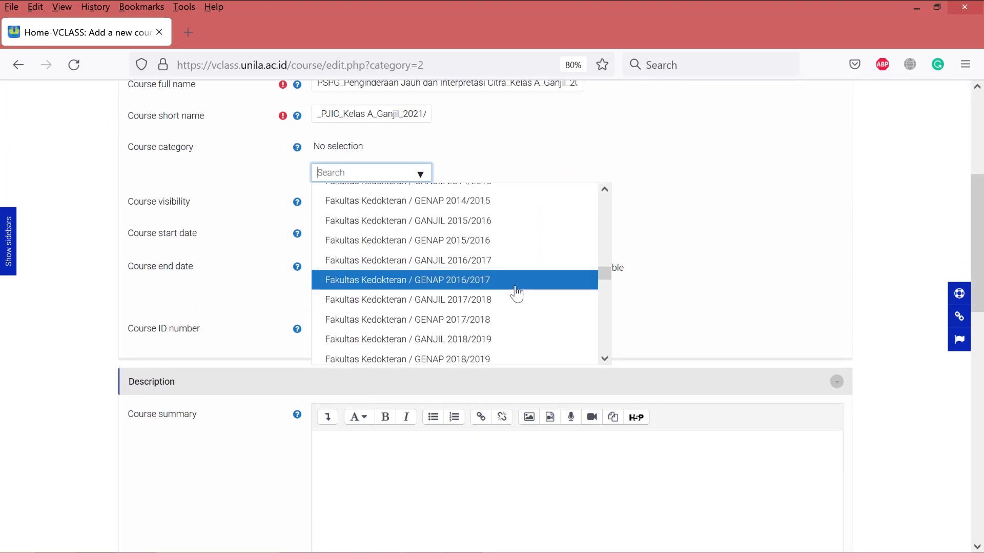
scroll(514, 297, "down", 14)
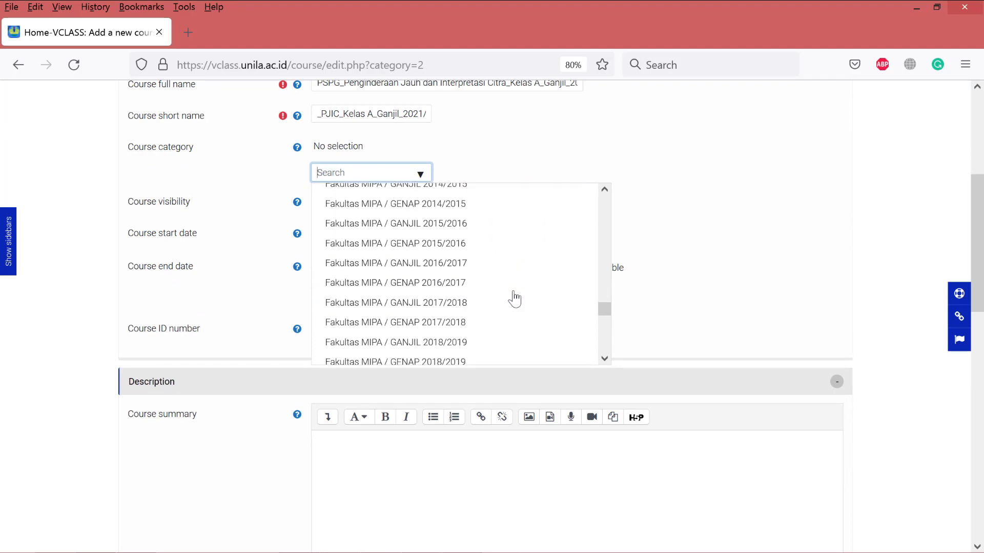
scroll(514, 303, "down", 10)
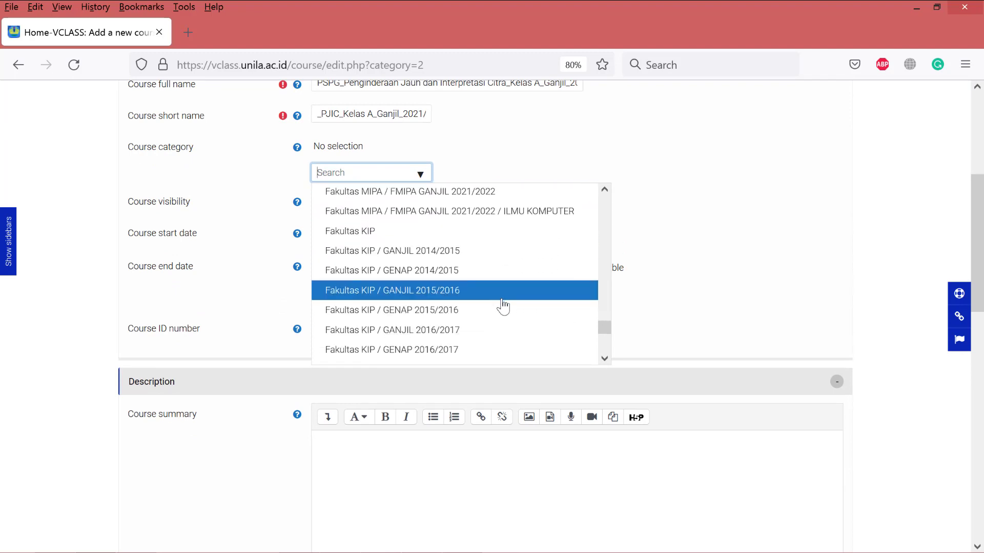
scroll(504, 306, "down", 1)
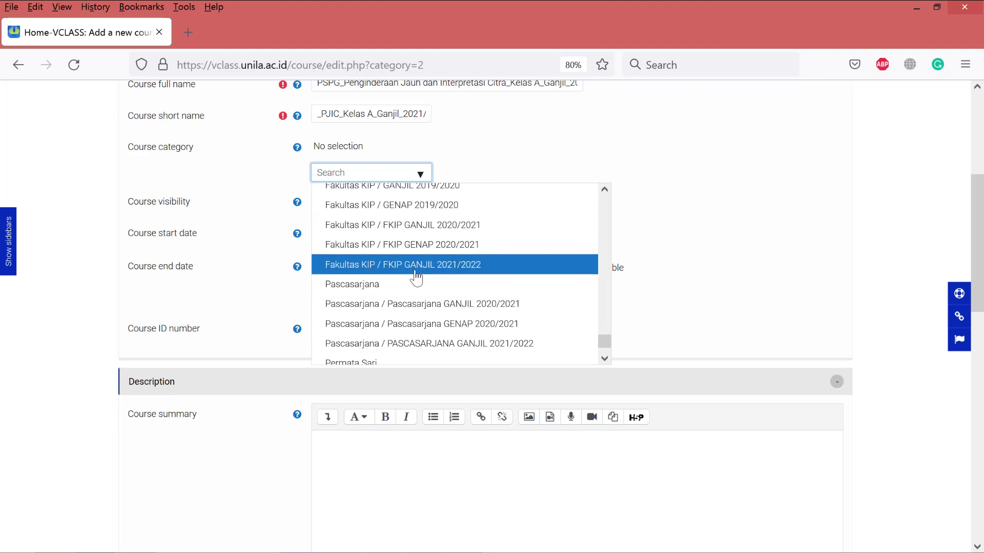
left_click(456, 267)
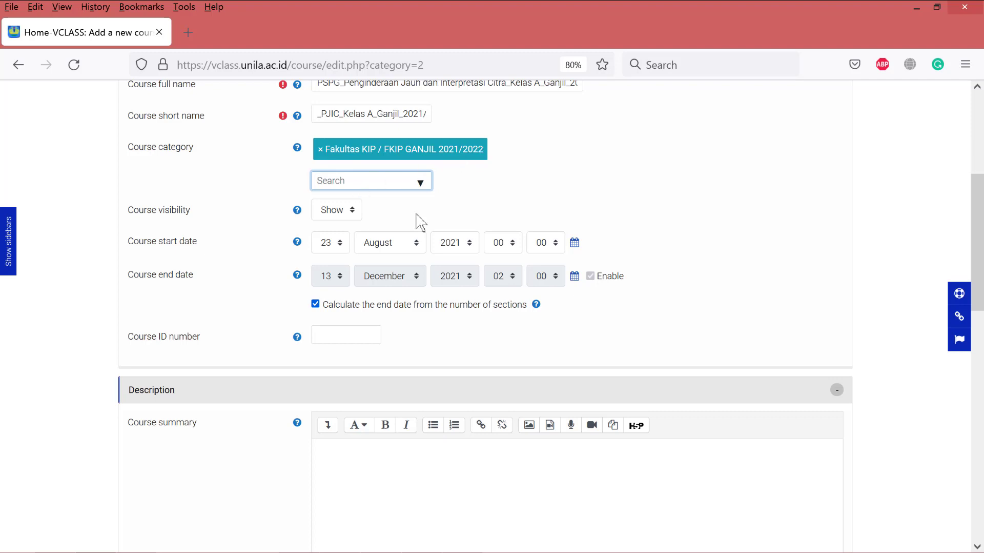
- Set the course start to 23 August 2021 at 07:30, keeping end date 13 December 2021
scroll(328, 209, "down", 2)
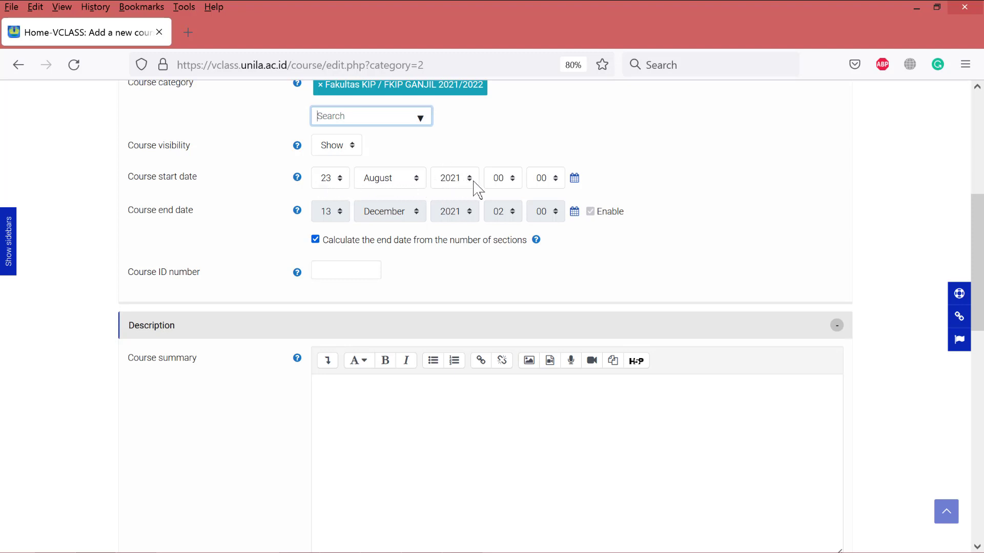
left_click(515, 182)
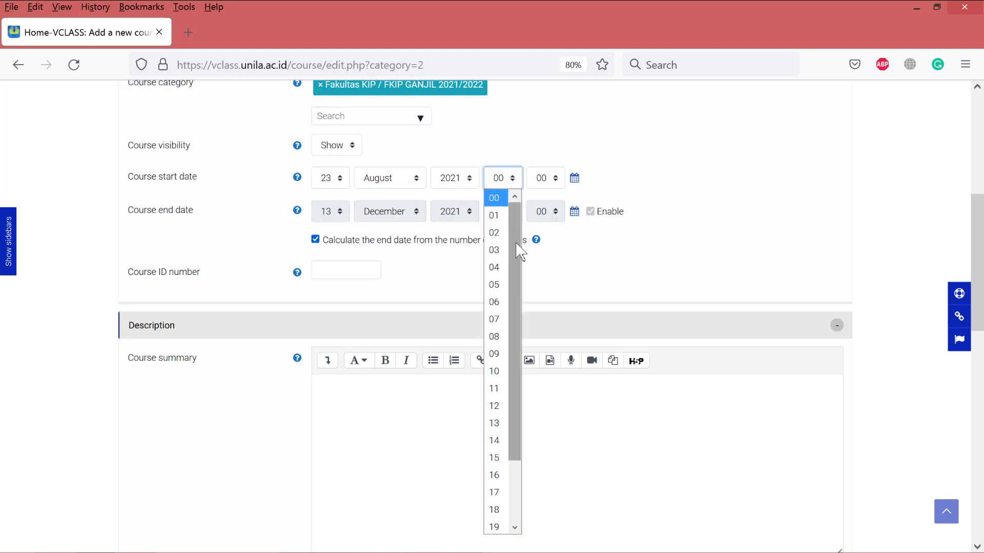
left_click(495, 289)
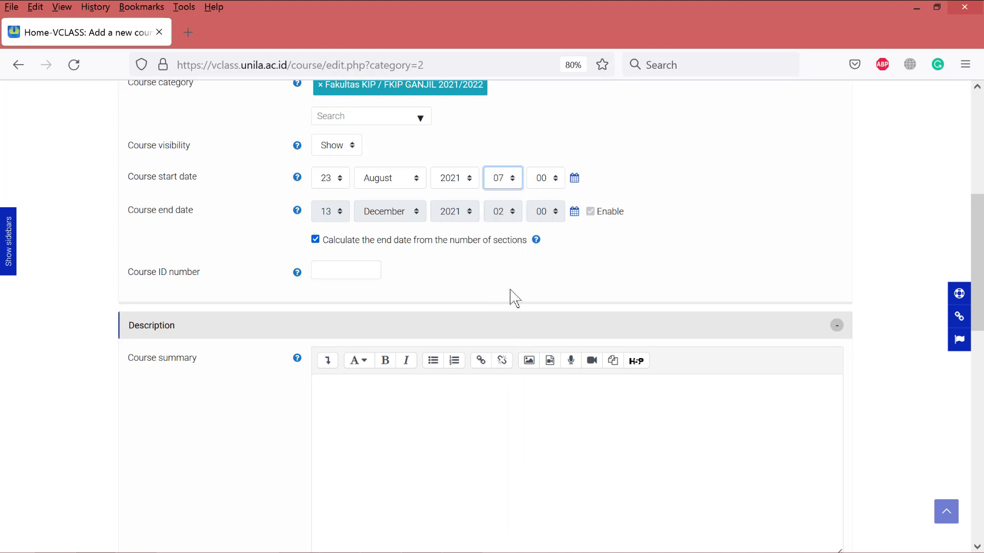
left_click(558, 182)
left_click_drag(564, 226, 559, 340)
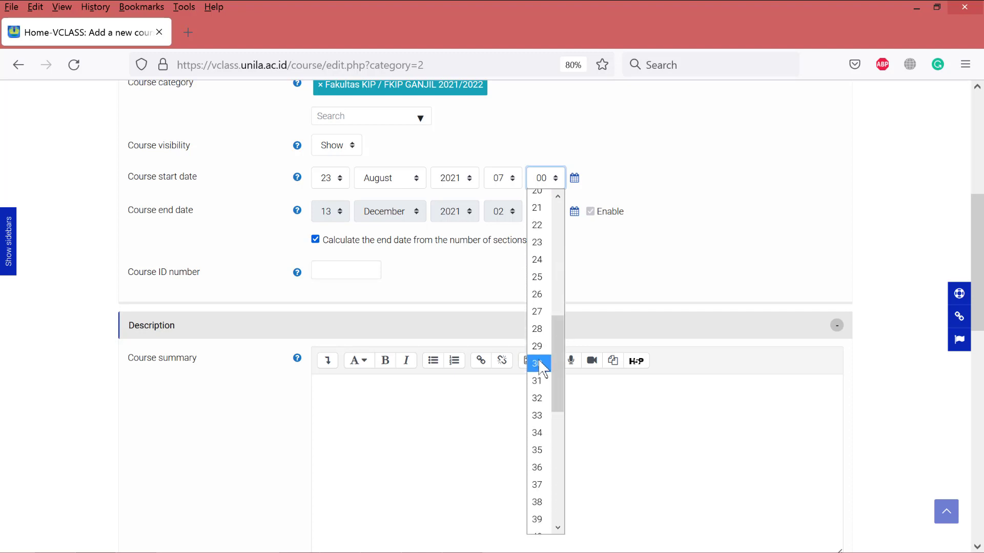
left_click(538, 364)
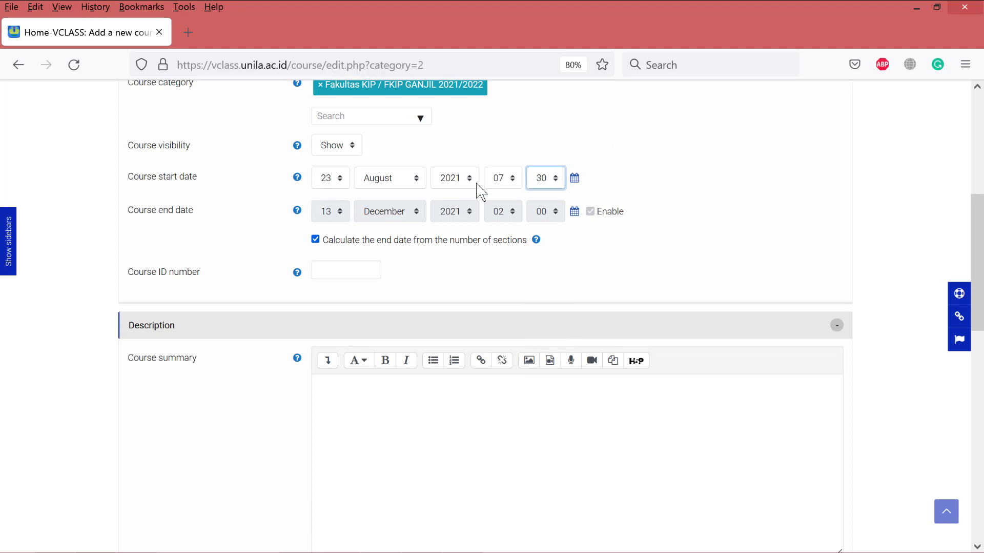
left_click(708, 177)
left_click(339, 269)
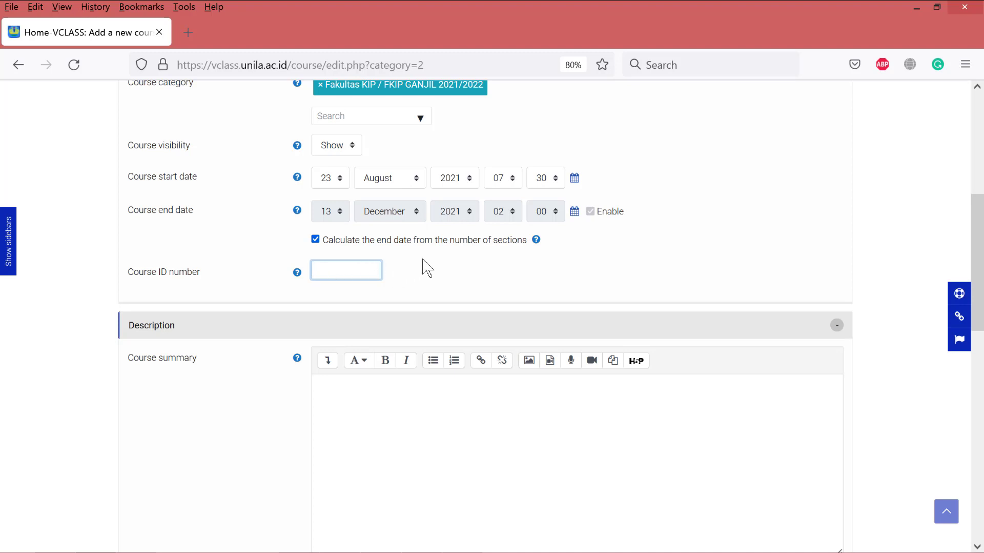
scroll(424, 264, "down", 3)
scroll(410, 262, "down", 1)
scroll(325, 226, "up", 1)
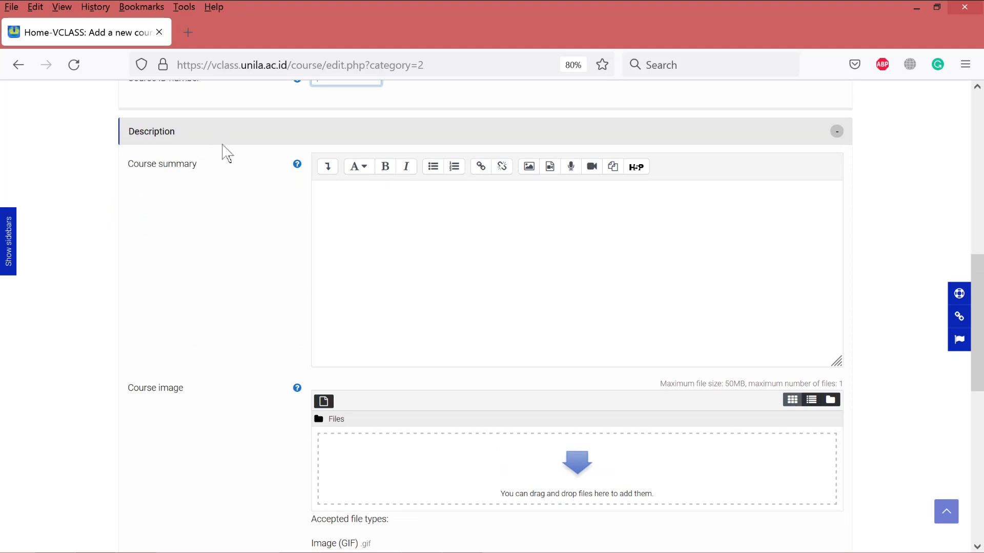
left_click(347, 198)
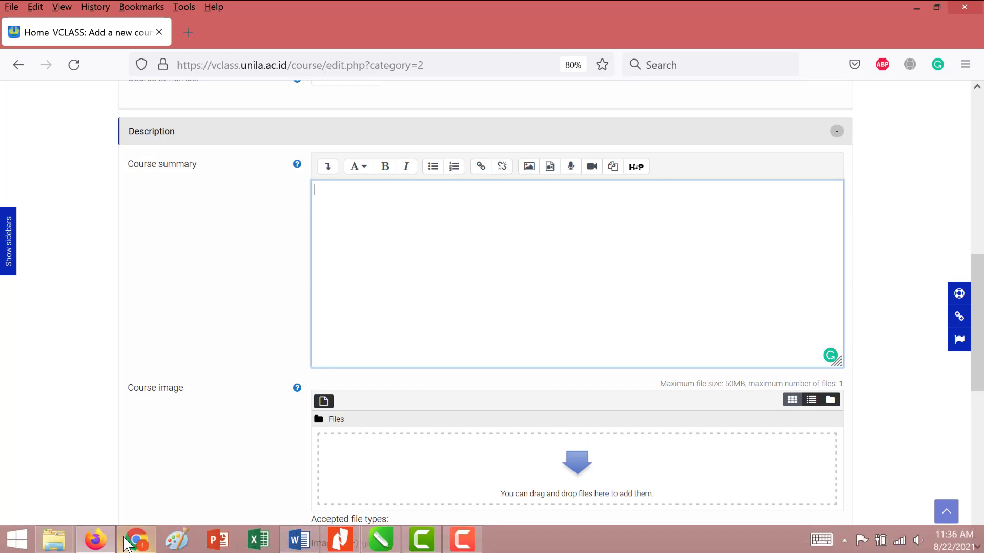
- Copy the three Deskripsi Mata Kuliah paragraphs from the existing course page in Chrome
left_click(147, 540)
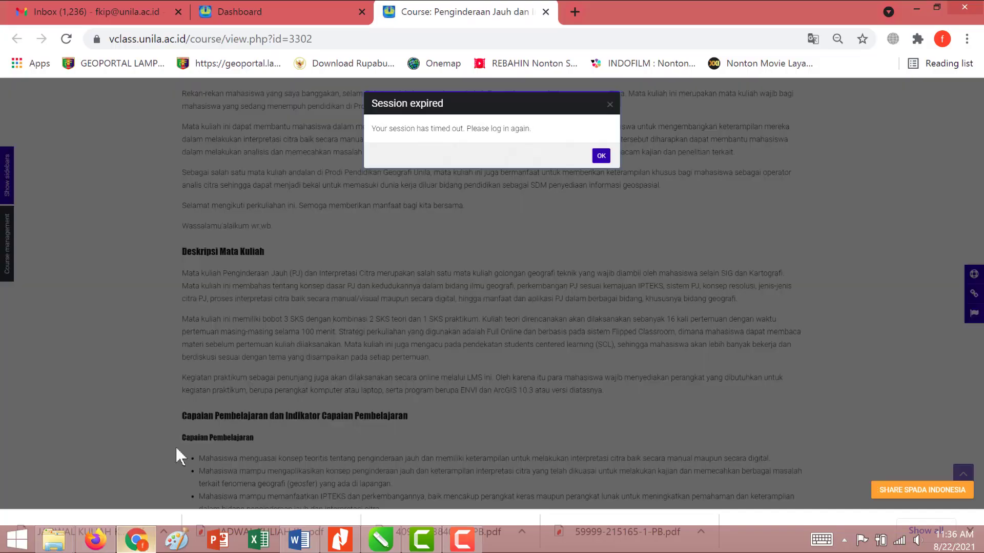
left_click(602, 156)
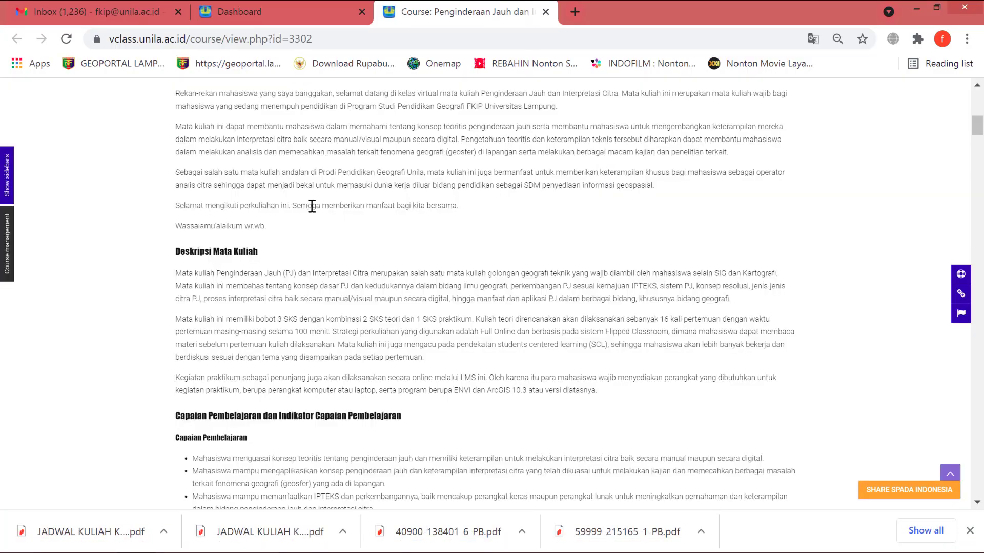
scroll(308, 205, "up", 5)
scroll(308, 205, "up", 5)
scroll(308, 205, "down", 3)
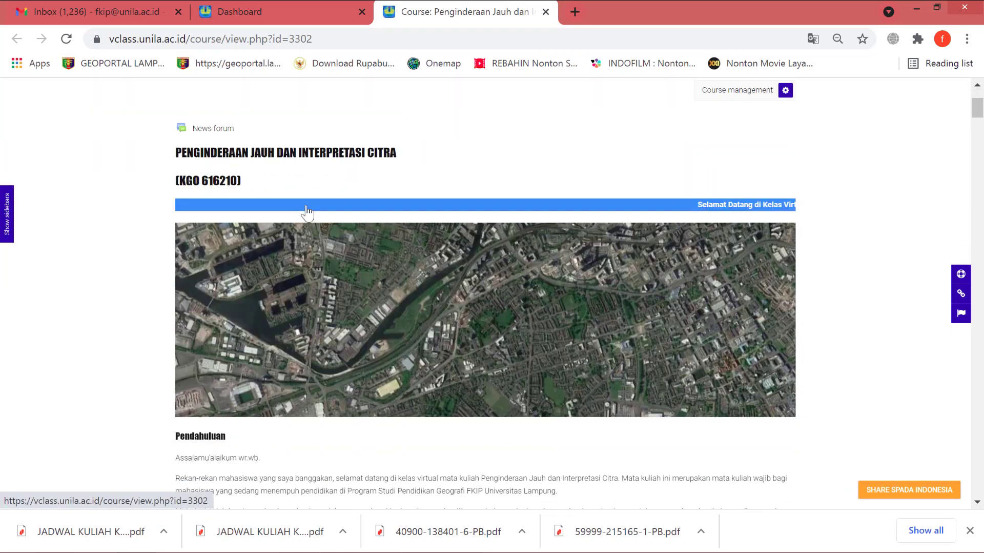
scroll(307, 195, "up", 2)
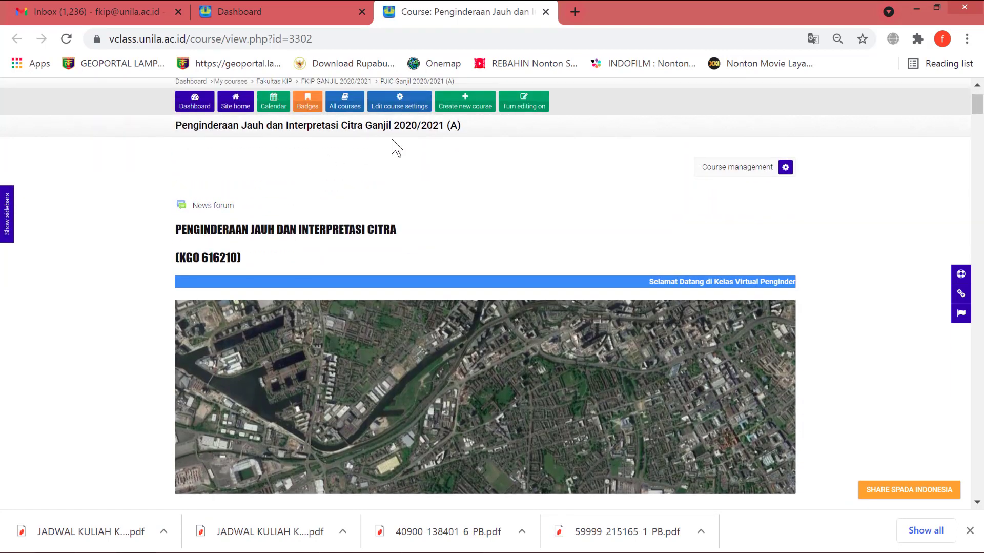
scroll(308, 174, "down", 10)
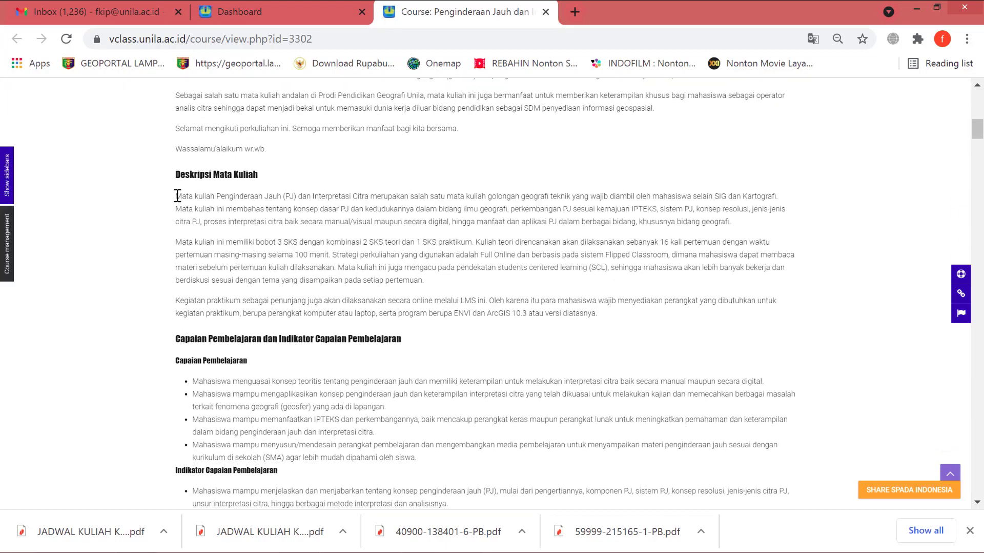
left_click_drag(176, 196, 613, 318)
key("ctrl+c")
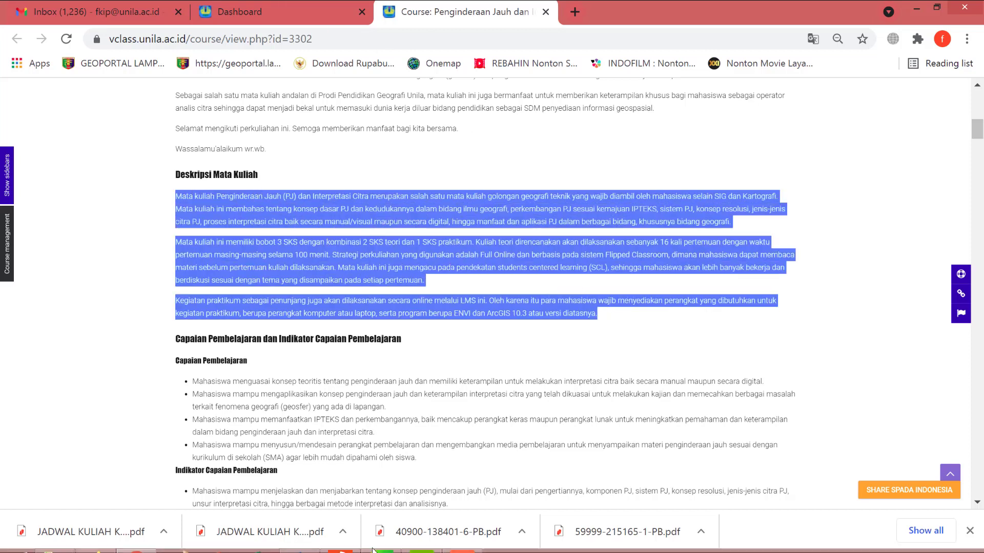
left_click(95, 539)
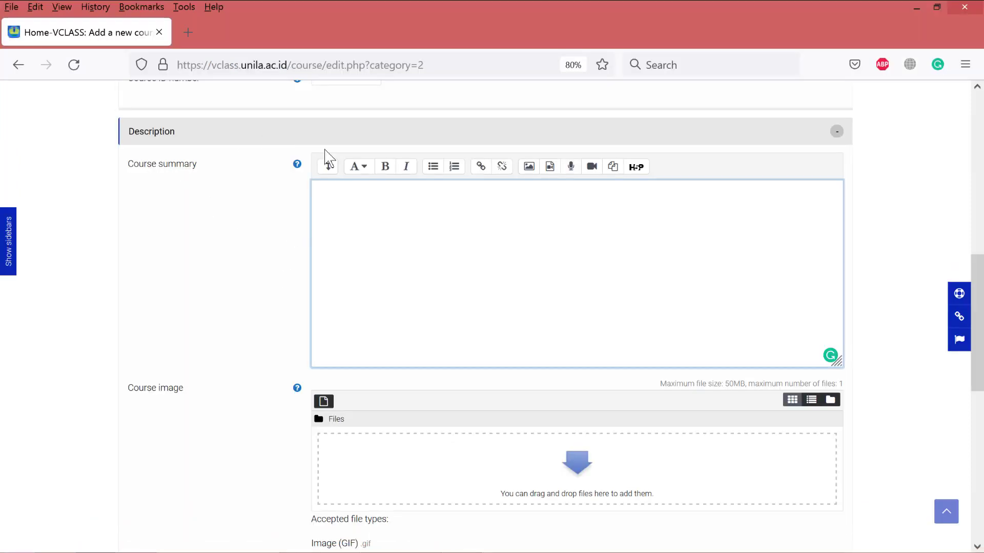
- Paste the copied Deskripsi Mata Kuliah paragraphs into the Course summary editor
key("ctrl+v")
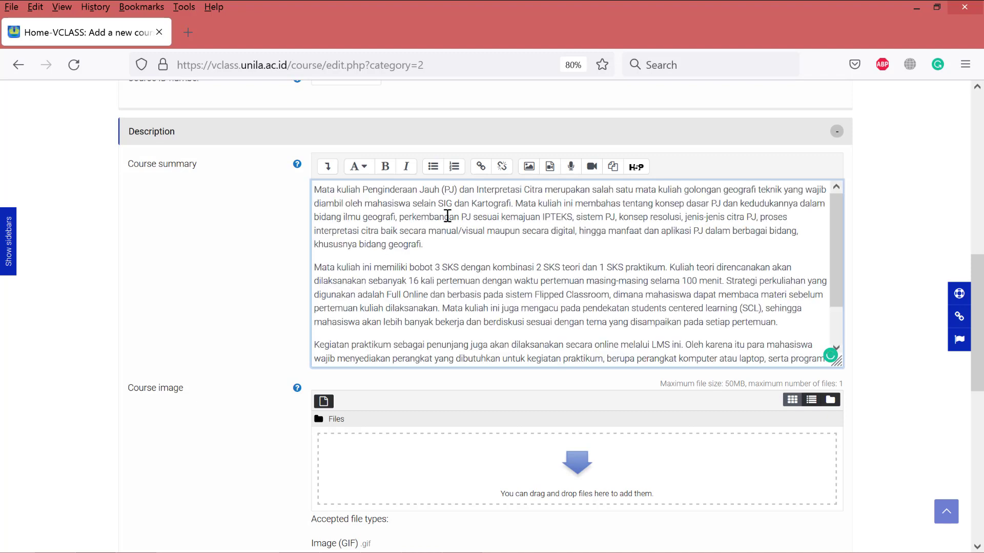
scroll(838, 264, "down", 2)
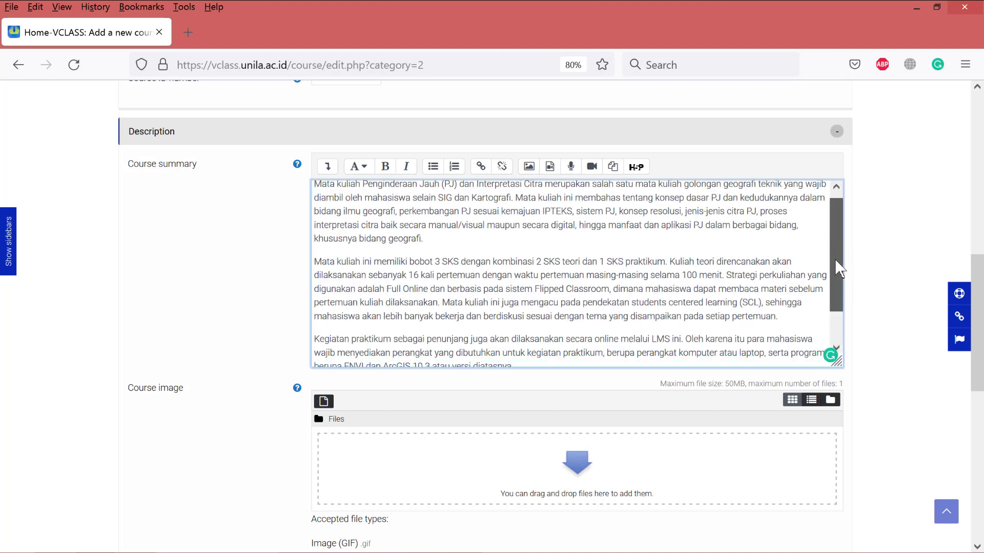
left_click(892, 253)
scroll(891, 252, "down", 2)
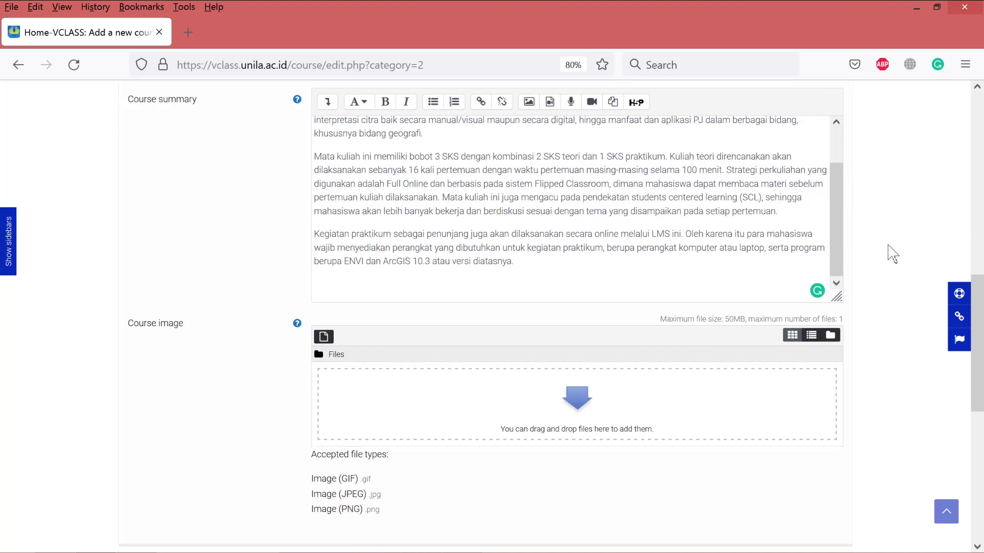
scroll(405, 259, "down", 2)
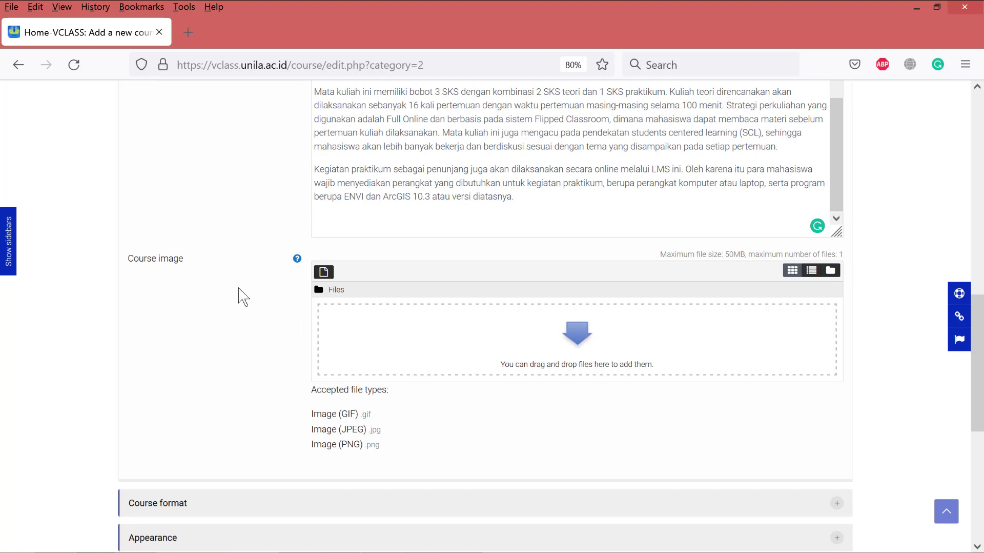
- Start uploading a course image, browsing to the D: drive's DESIGN PROJECT folder
left_click(324, 272)
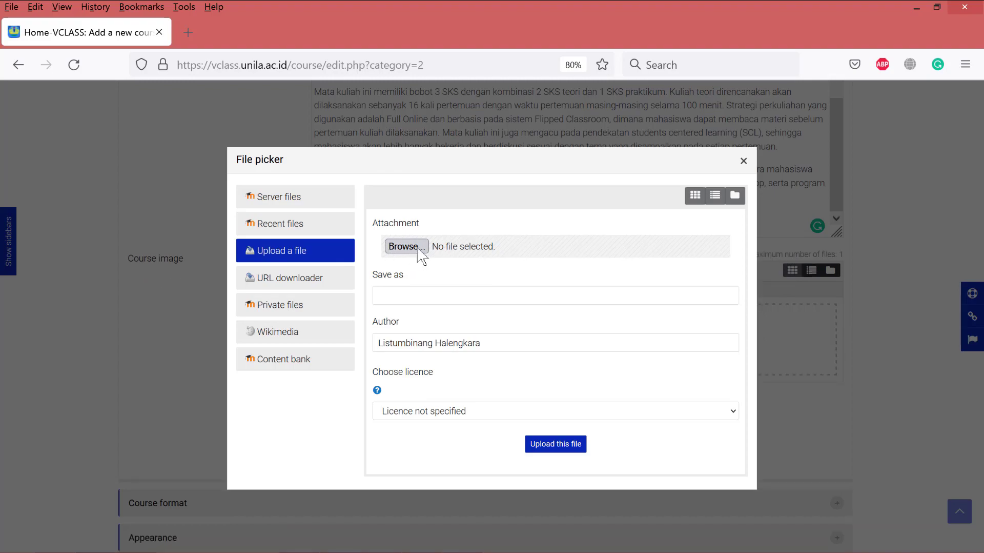
left_click(418, 248)
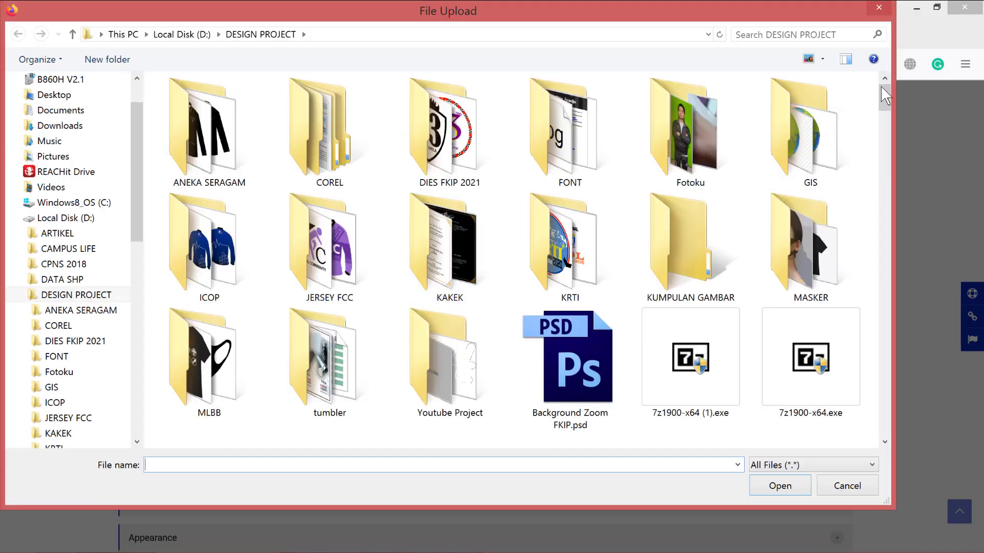
left_click_drag(881, 86, 887, 178)
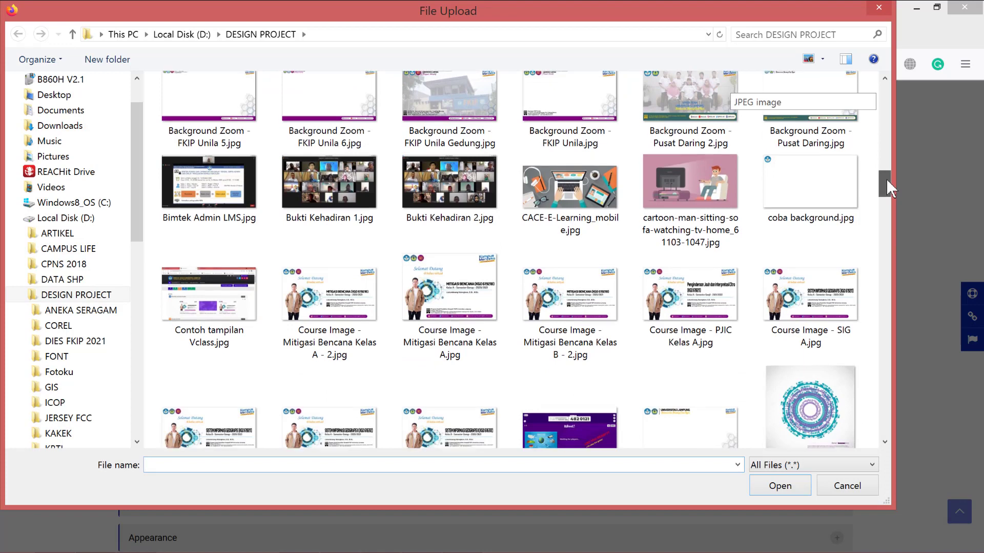
- Choose 'Course Image - PJIC Kelas A.jpg' in the file picker and upload it as the course image
left_click(685, 307)
left_click(782, 487)
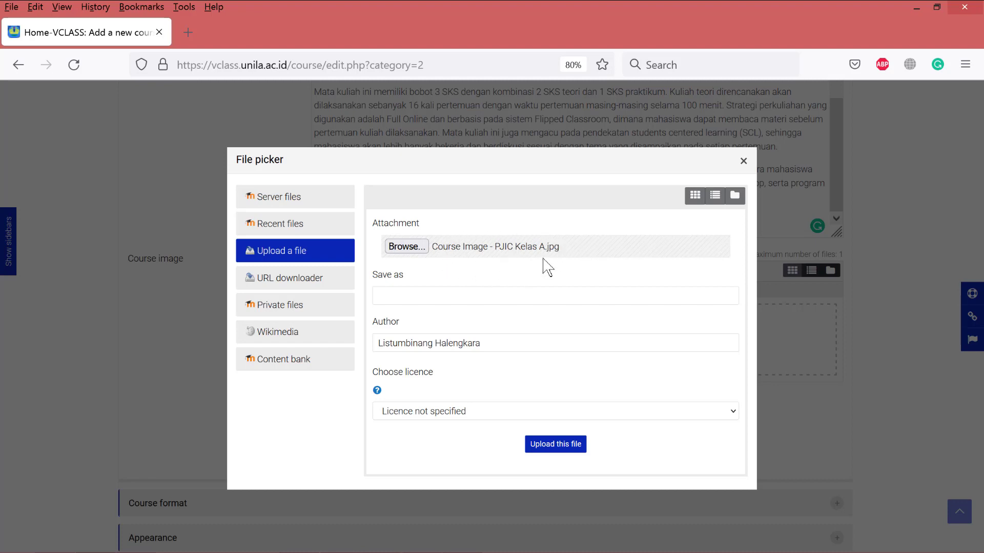
left_click(561, 446)
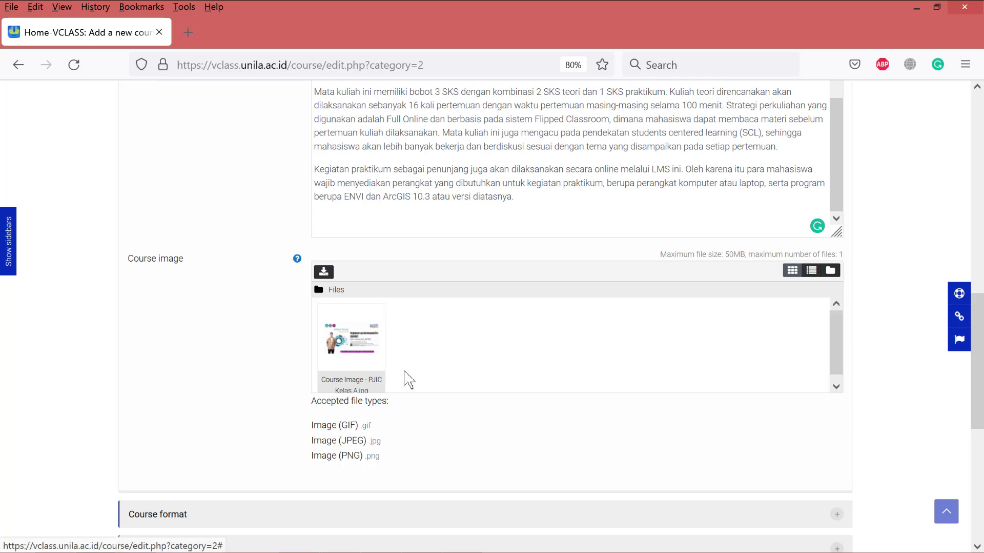
- Scroll the new course form to confirm the PJIC Kelas A image appears under Course image
scroll(396, 369, "down", 3)
scroll(395, 367, "down", 2)
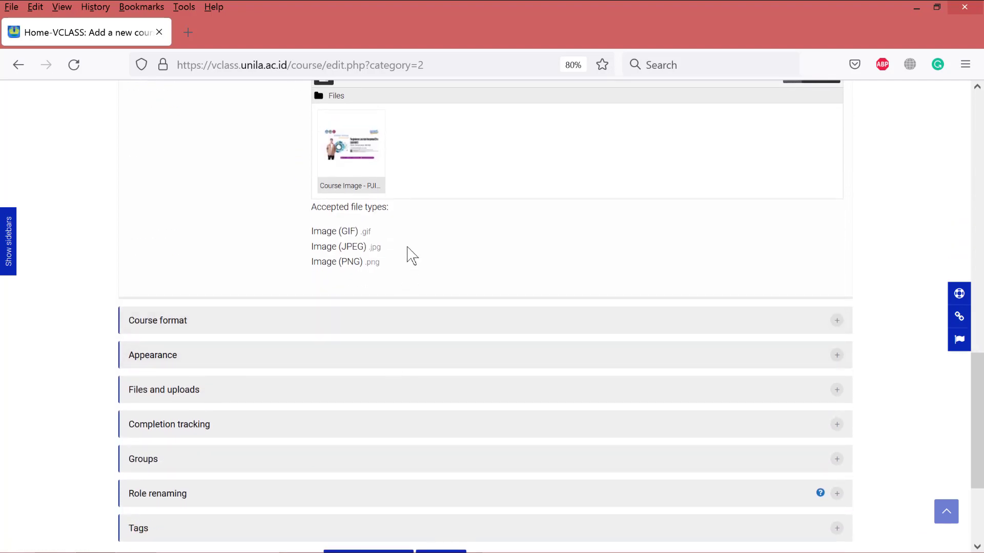
scroll(282, 212, "up", 3)
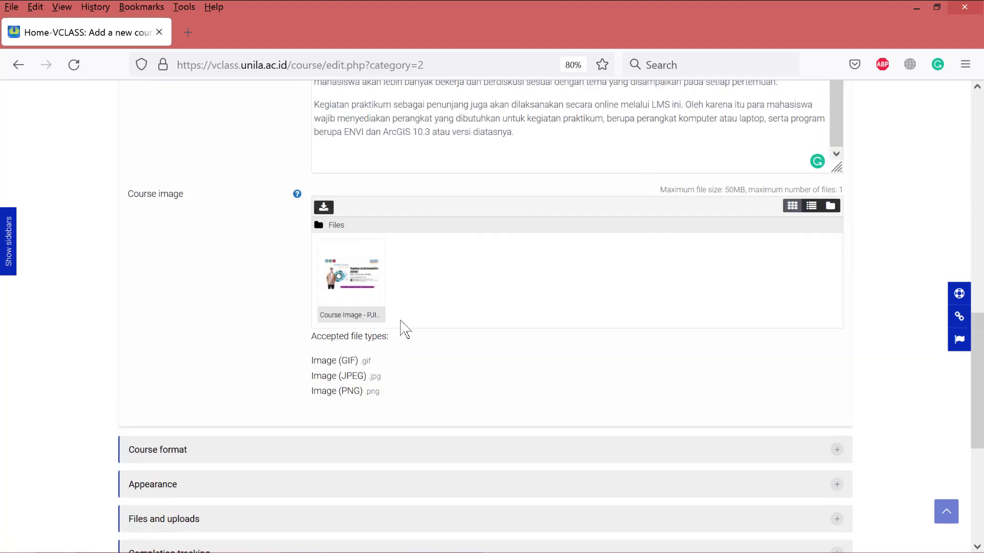
scroll(357, 362, "down", 4)
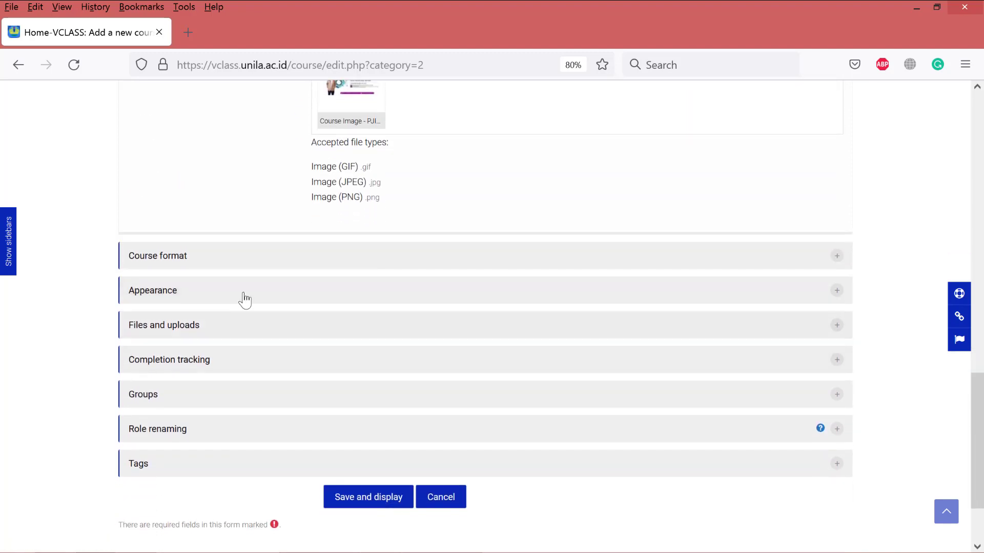
- Keep the course format as Weekly format with 16 sections, all shown on one page
left_click(266, 261)
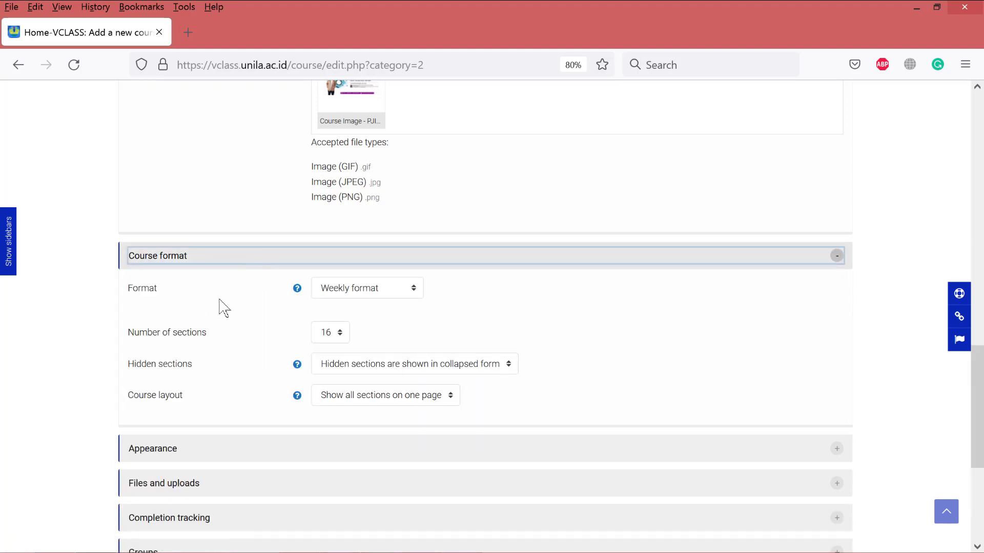
left_click(417, 299)
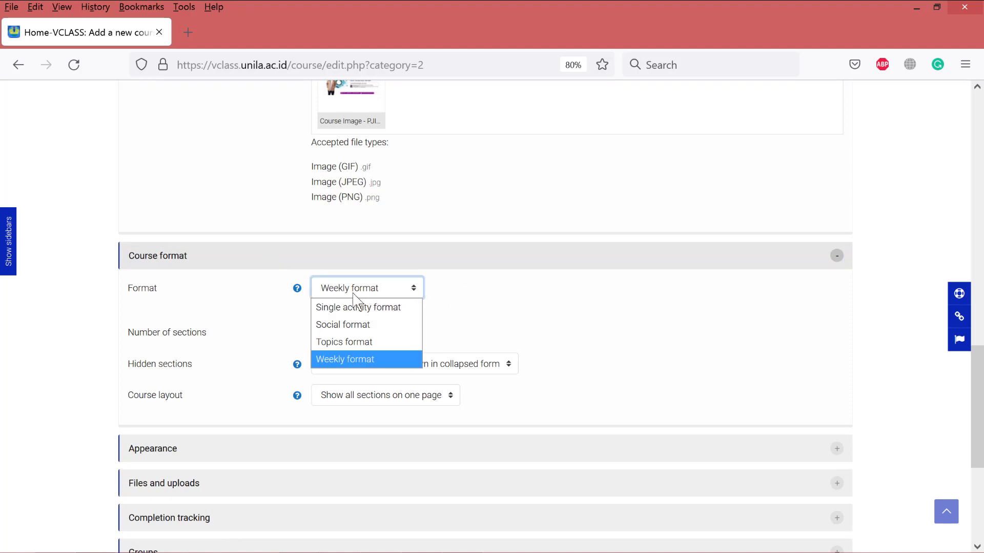
left_click(448, 298)
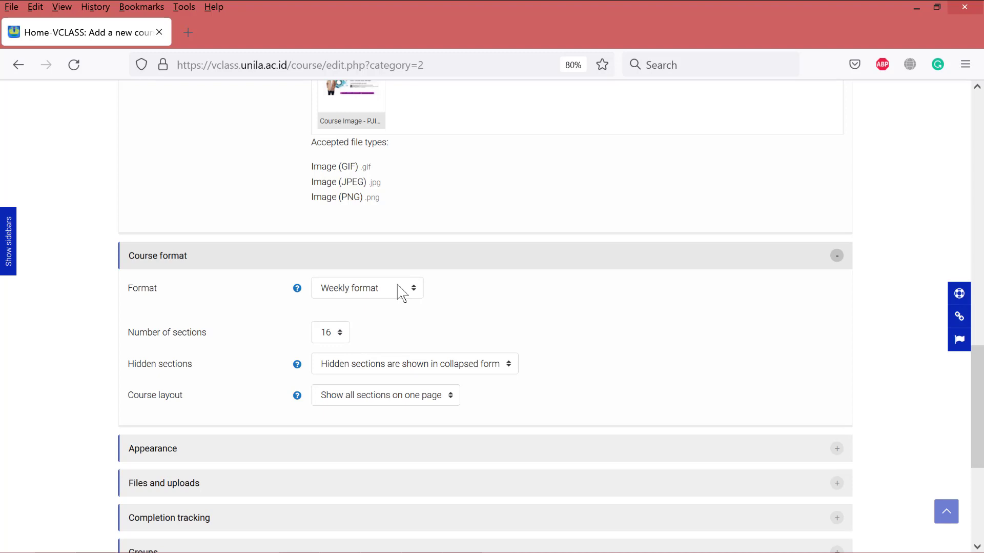
scroll(403, 294, "down", 2)
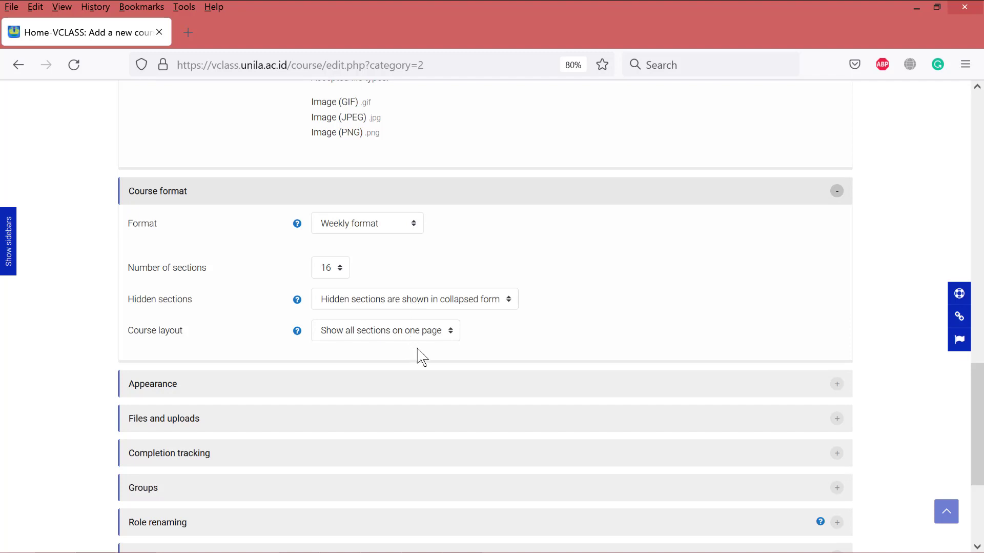
scroll(429, 350, "down", 2)
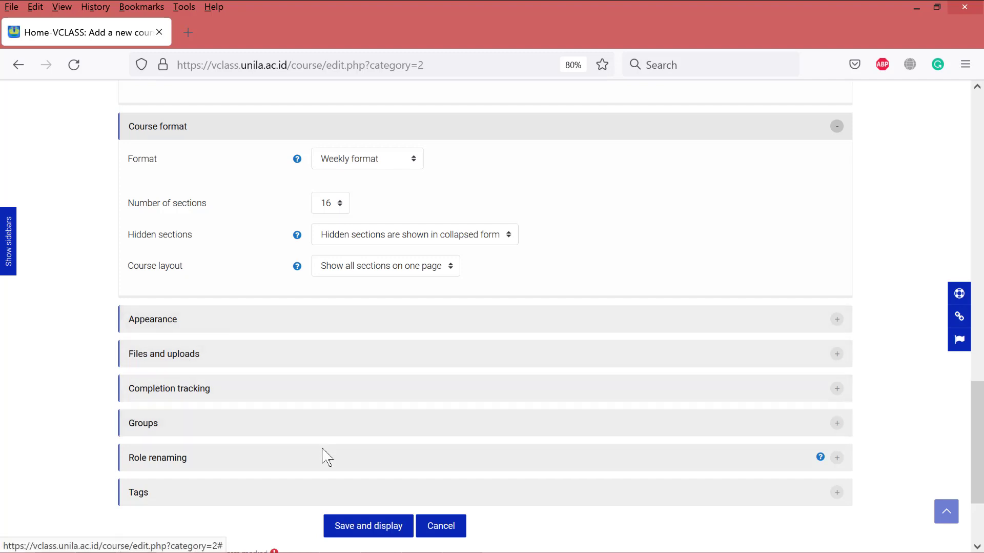
left_click(244, 396)
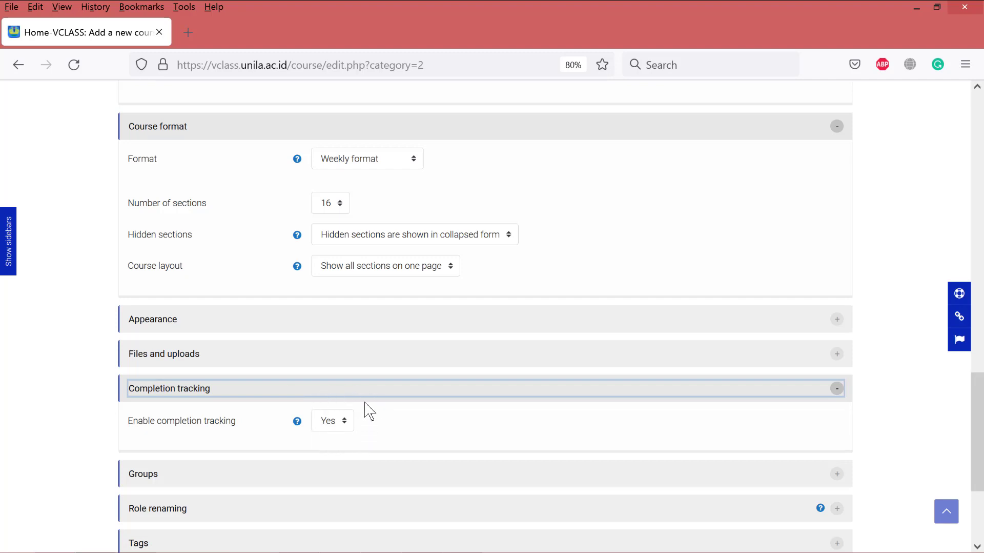
left_click(386, 396)
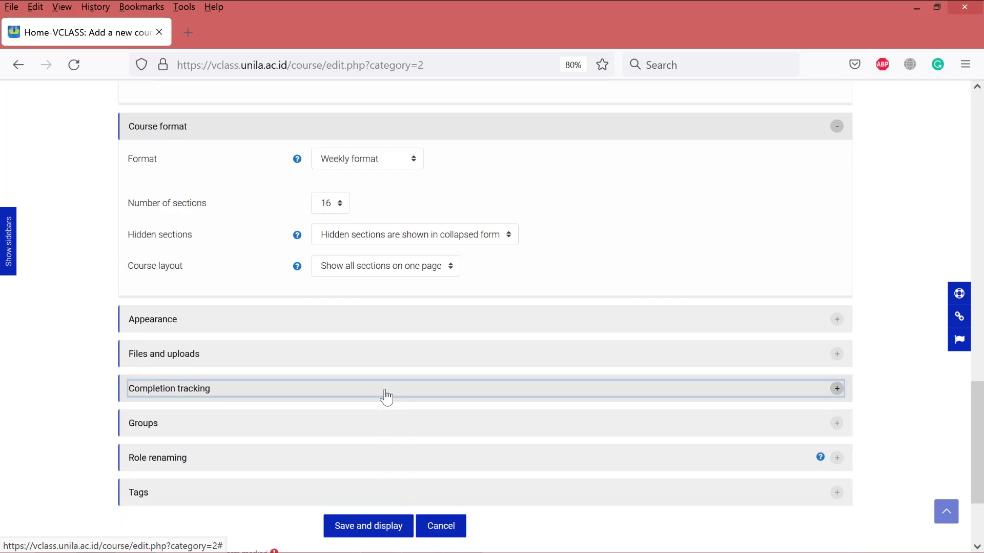
scroll(408, 408, "down", 2)
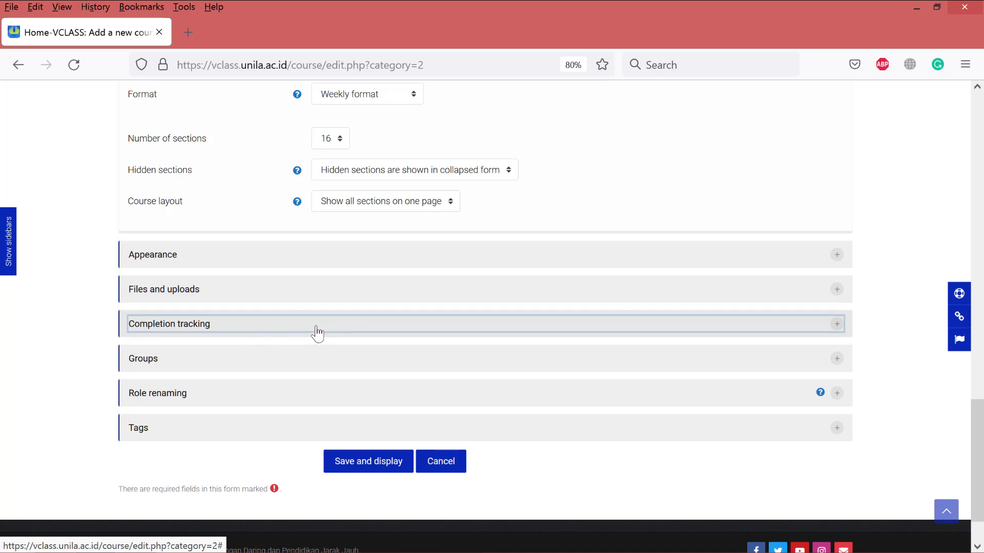
left_click(310, 365)
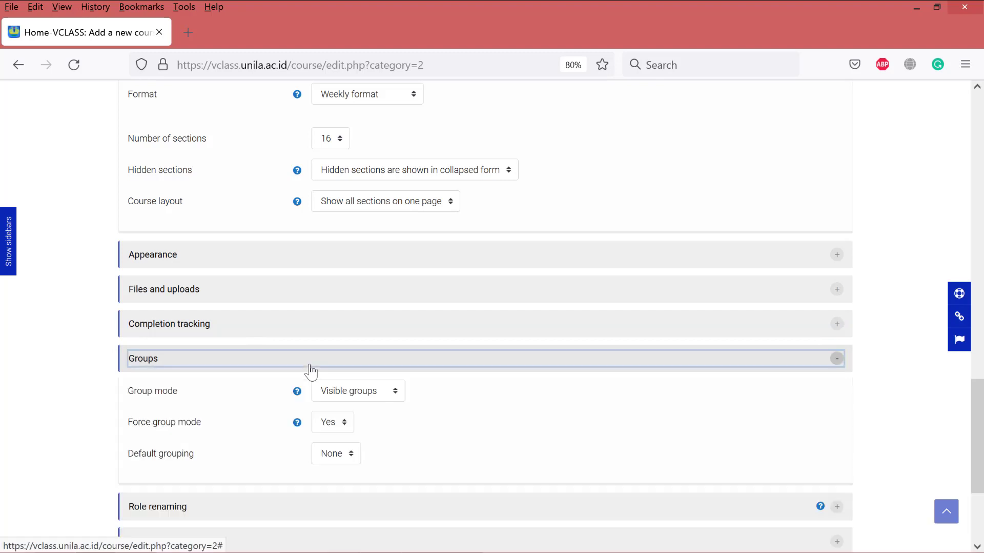
scroll(309, 367, "down", 3)
left_click(302, 338)
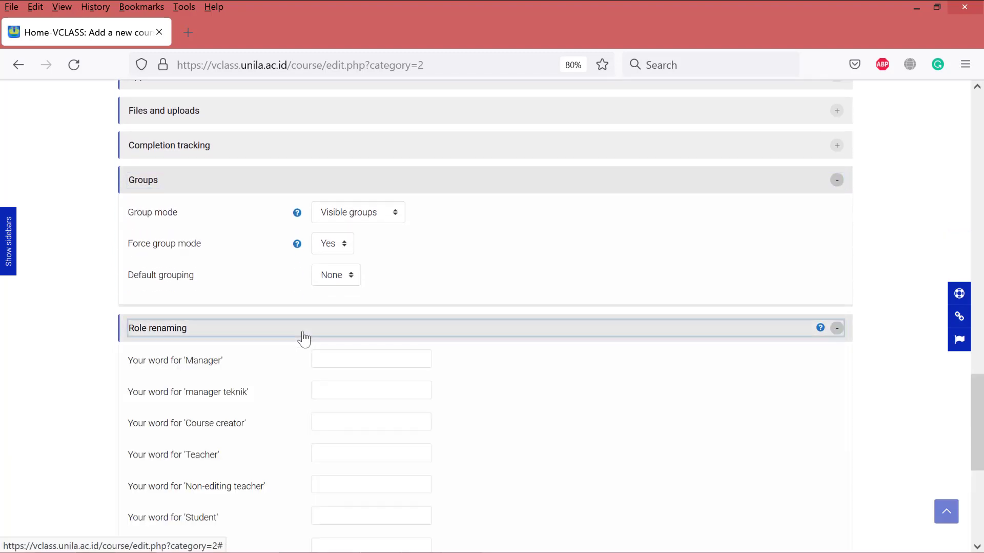
scroll(347, 376, "down", 3)
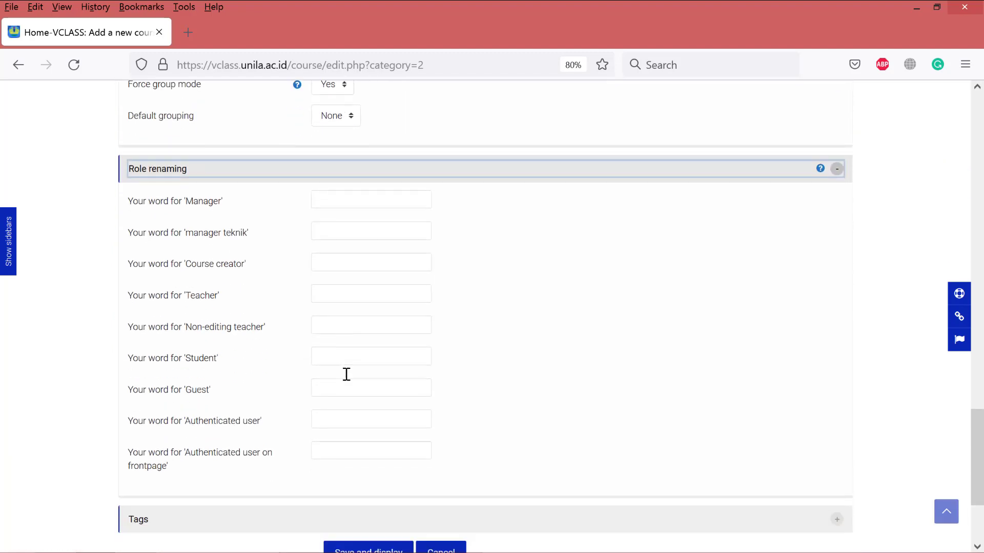
scroll(345, 373, "up", 2)
left_click(374, 277)
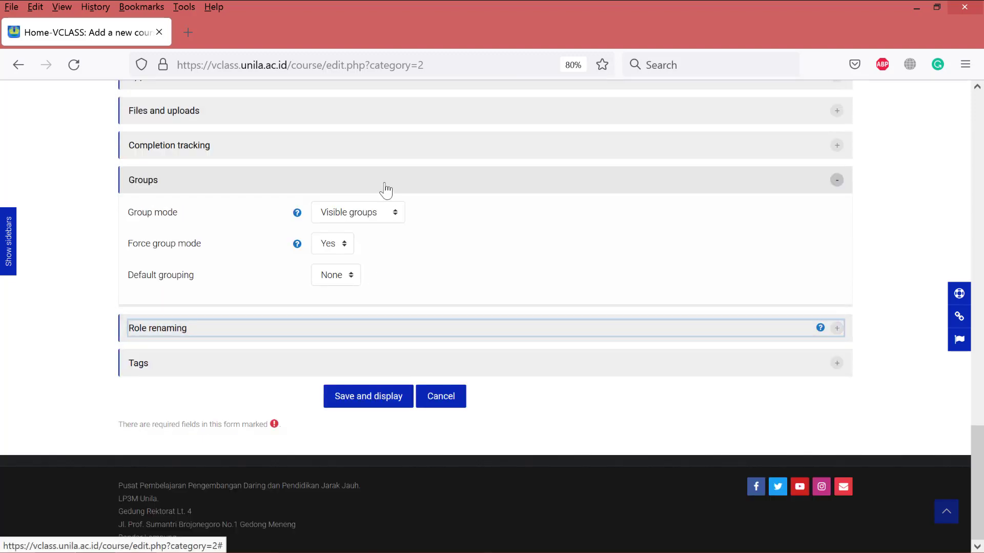
left_click(387, 189)
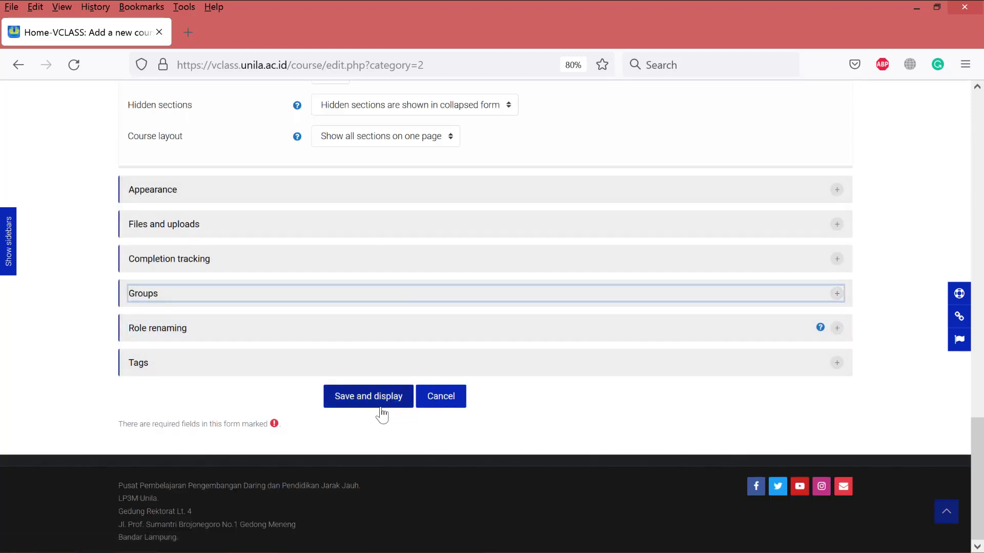
scroll(377, 413, "up", 8)
scroll(374, 408, "up", 12)
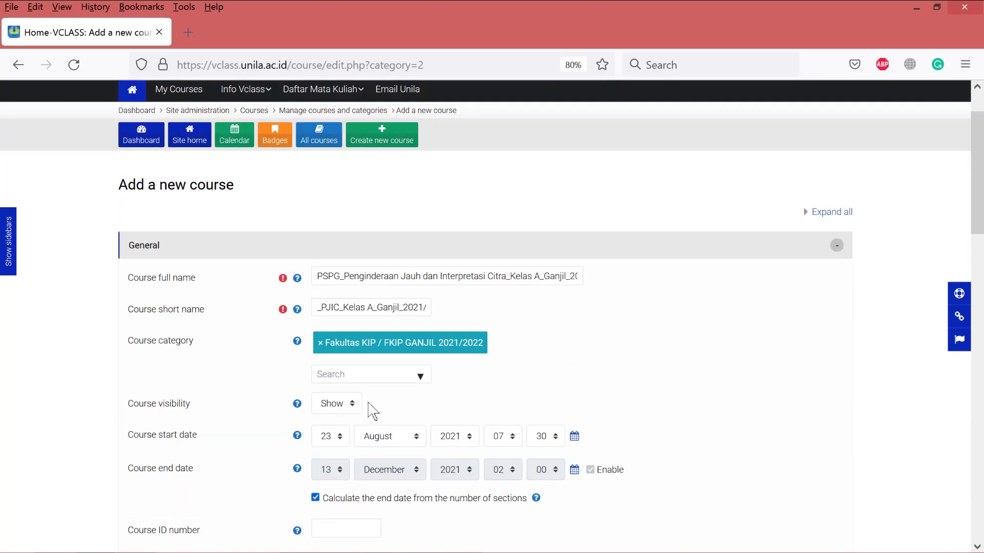
scroll(370, 410, "down", 4)
scroll(372, 408, "down", 12)
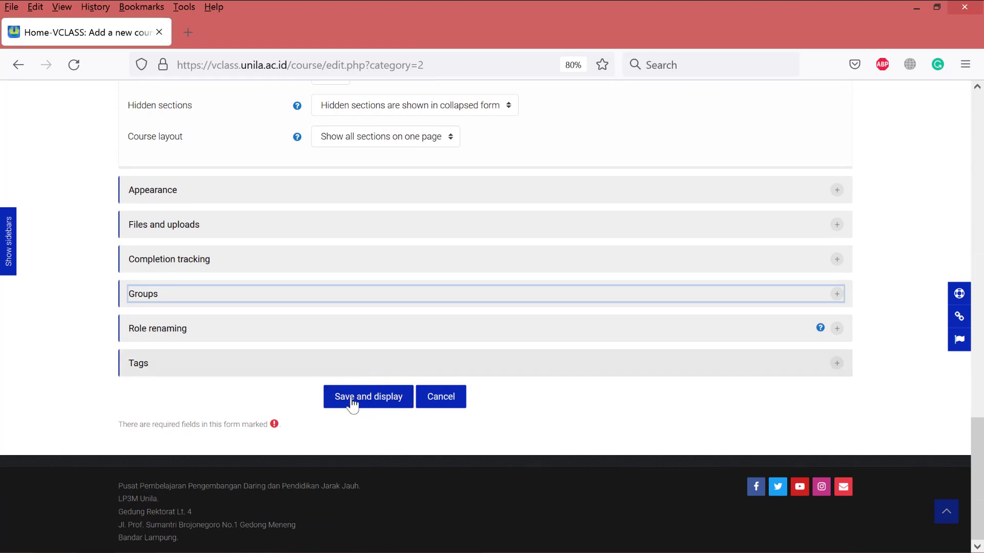
- Save and display the PJIC Kelas A course, then review its weekly sections starting 23 August
left_click(378, 405)
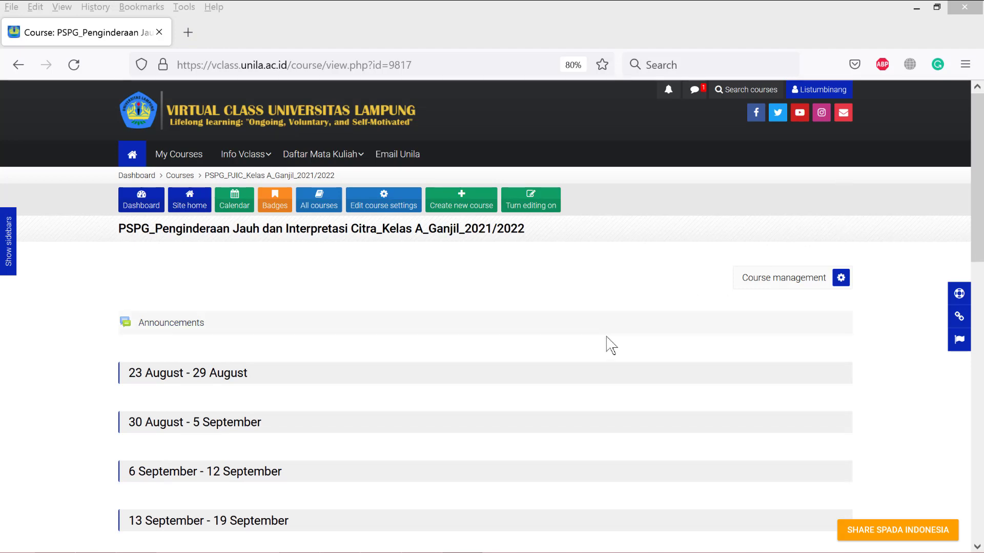
left_click(586, 281)
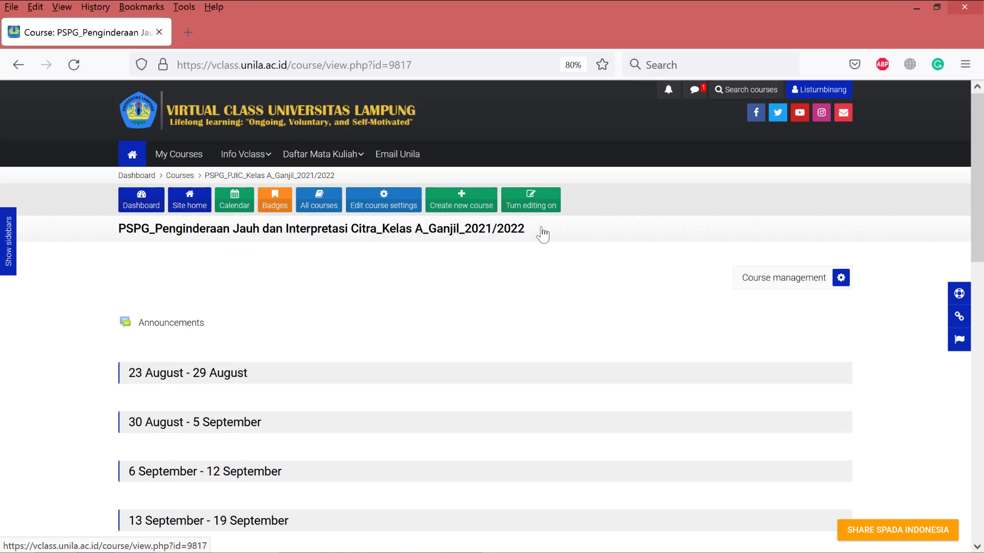
scroll(406, 322, "down", 3)
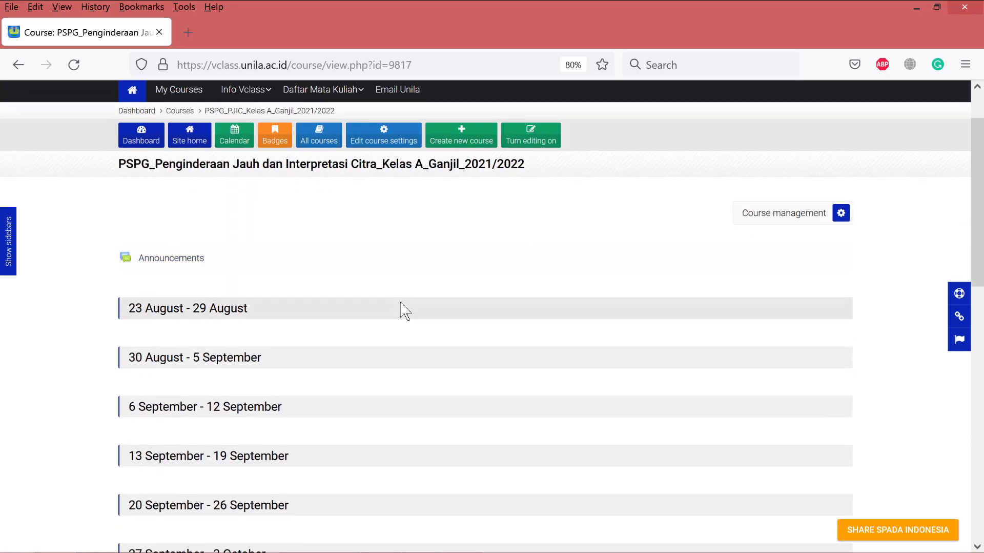
scroll(374, 256, "down", 3)
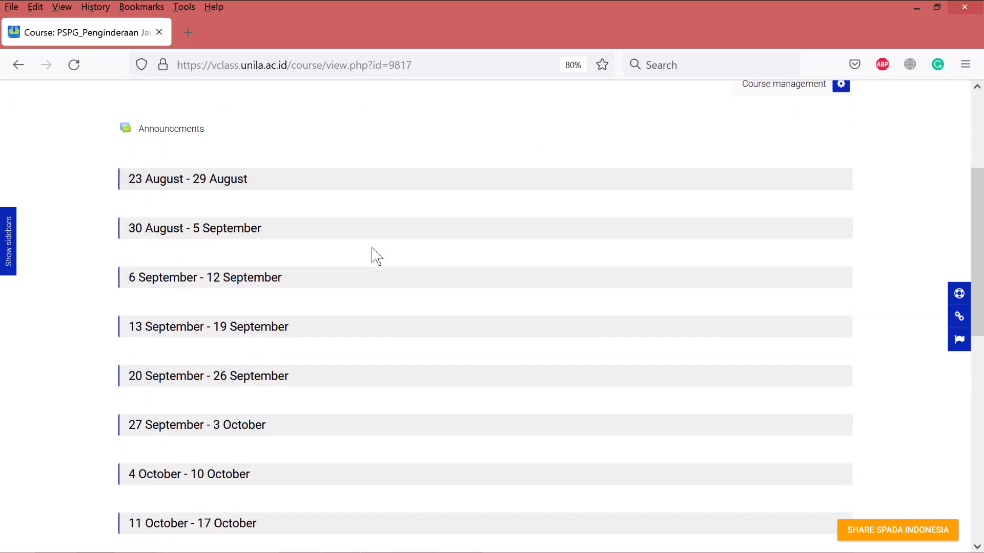
scroll(364, 241, "down", 3)
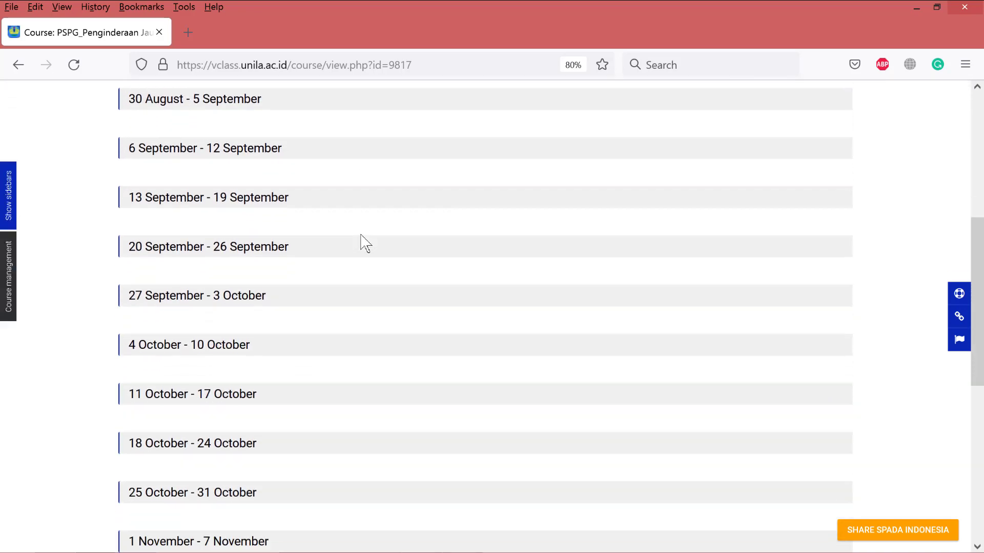
scroll(361, 241, "down", 5)
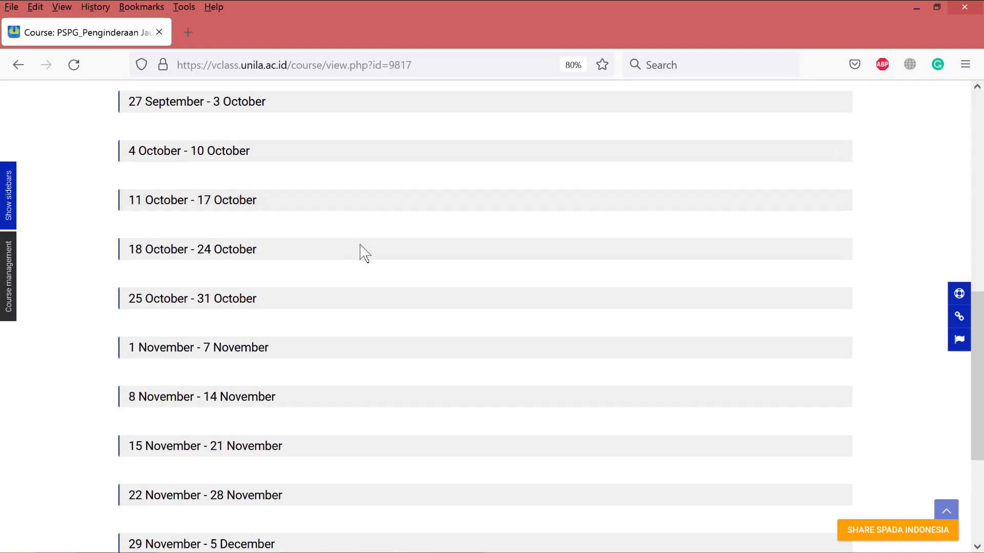
scroll(359, 244, "up", 1)
scroll(360, 245, "up", 10)
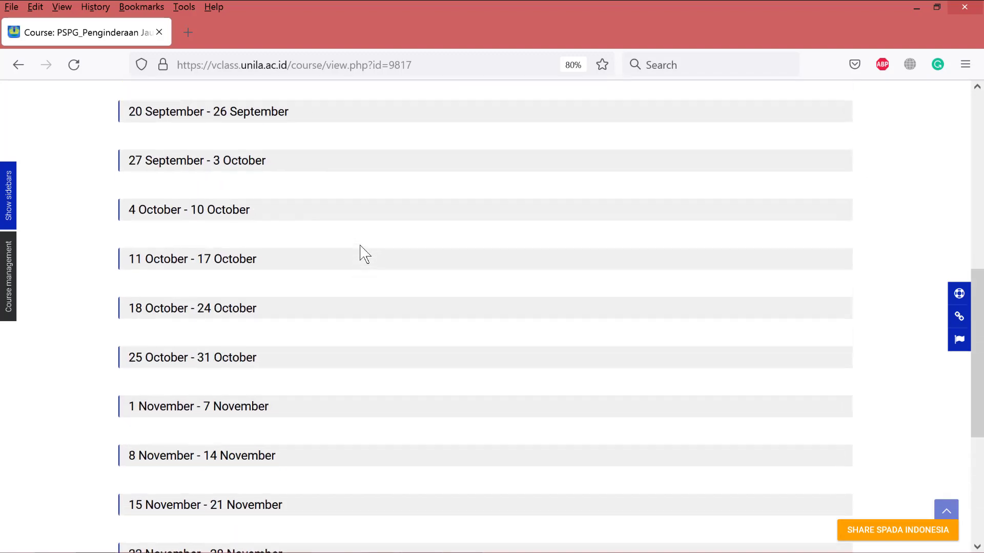
scroll(360, 248, "up", 2)
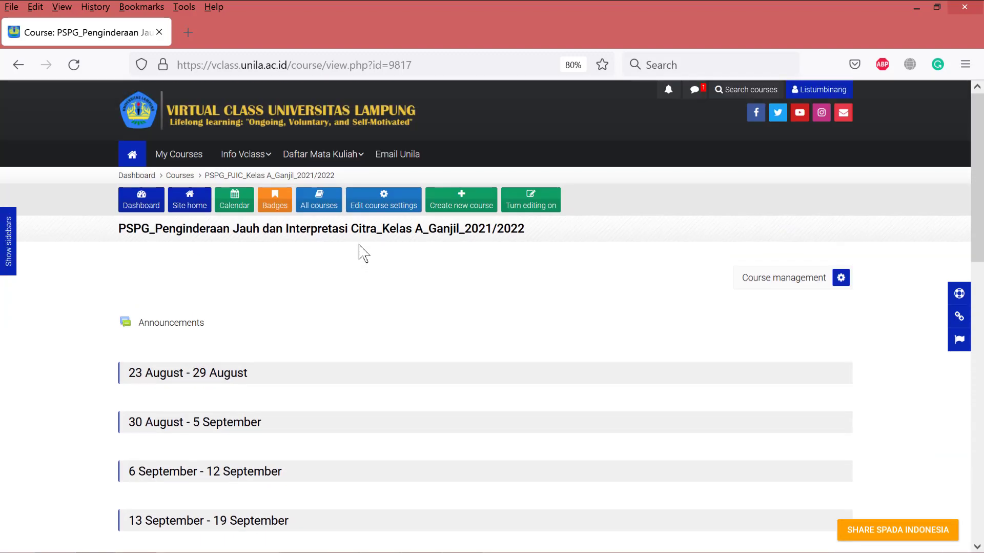